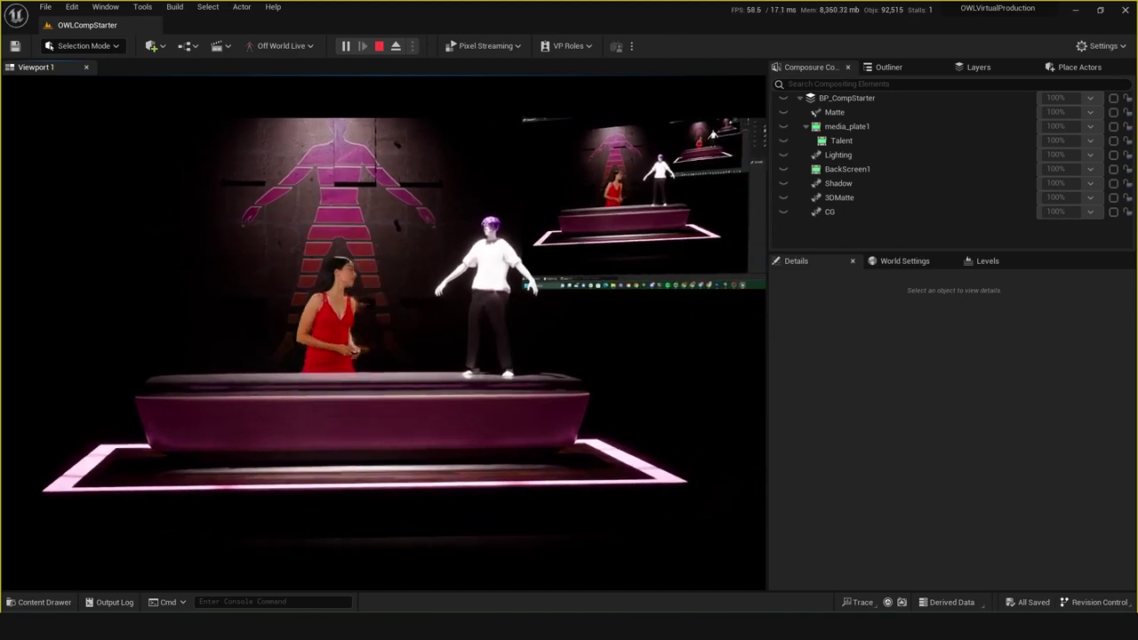
# Stop the running play session and return to editing the level.
pyautogui.hotkey('shift', 'F1')
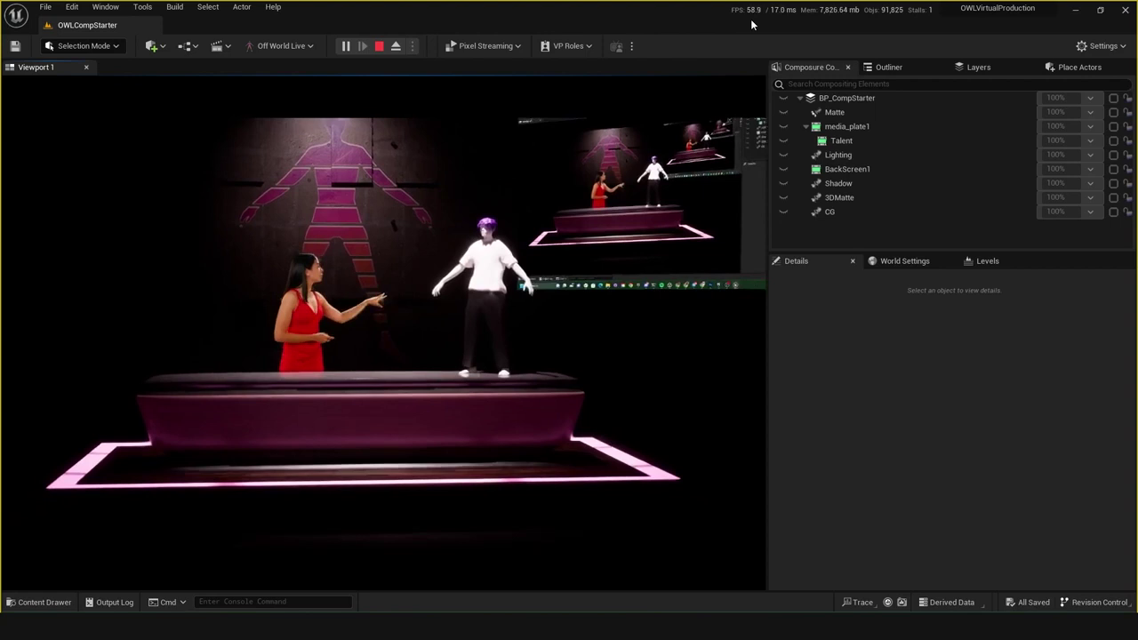
pyautogui.press('Escape')
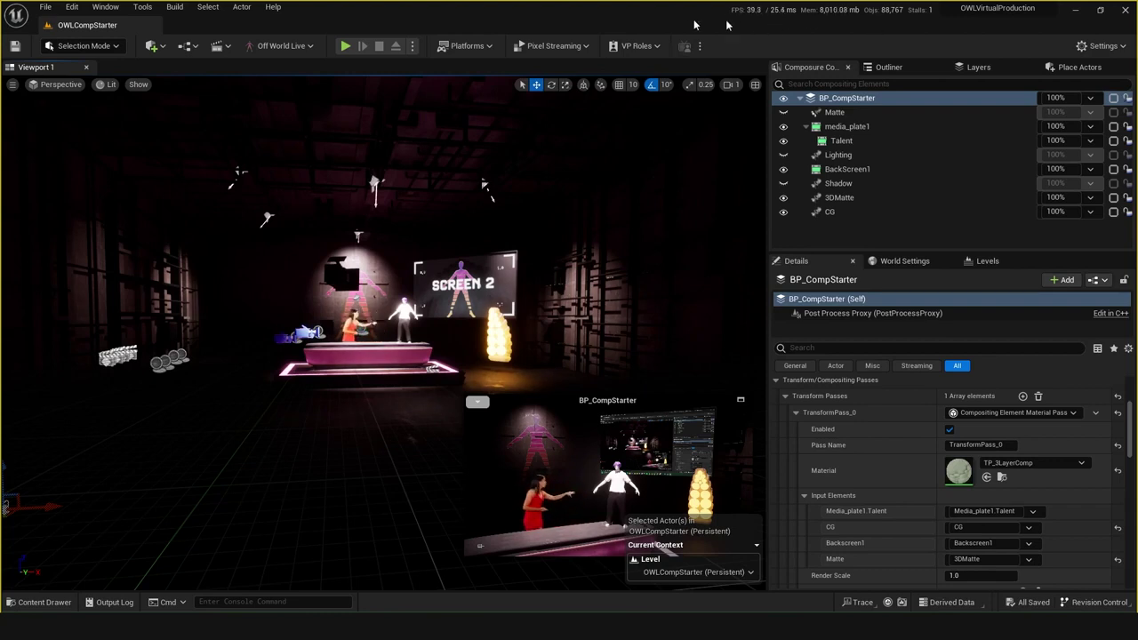
# Search the Editor Preferences for "show fram" to find the Show Frame Rate and Memory option, and close the preferences.
pyautogui.click(75, 8)
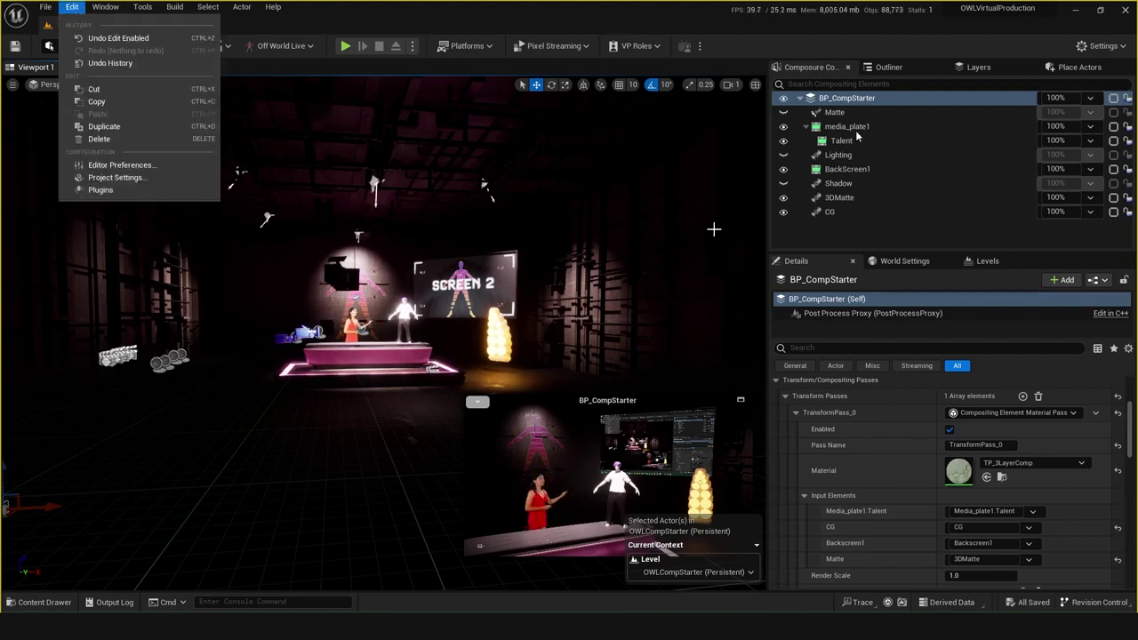
pyautogui.click(770, 34)
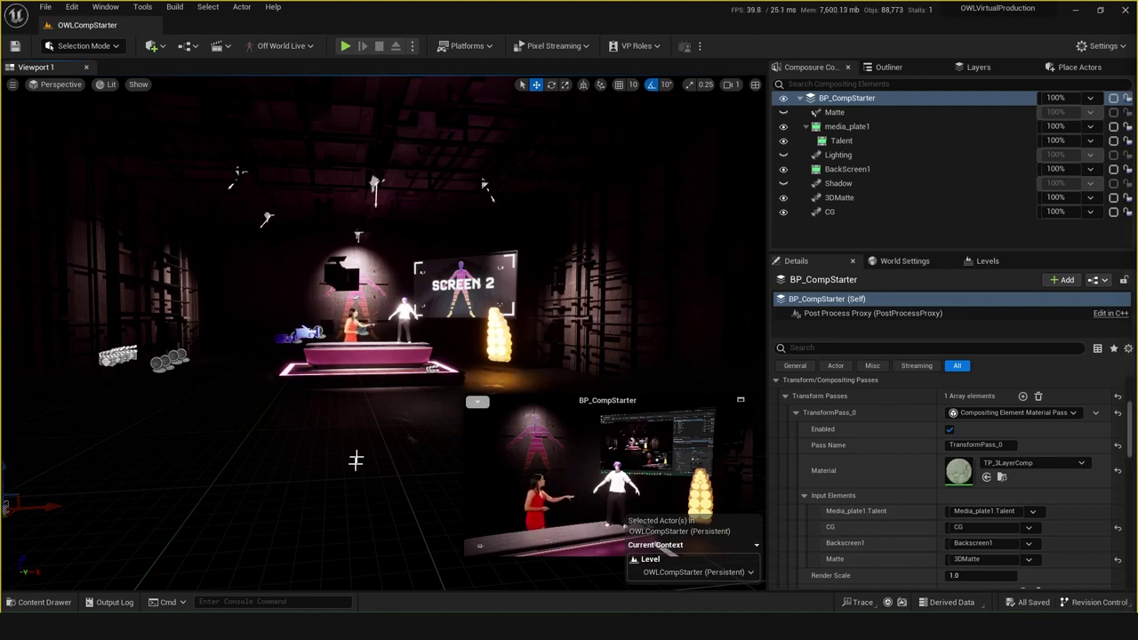
pyautogui.scroll(5, 140, 118)
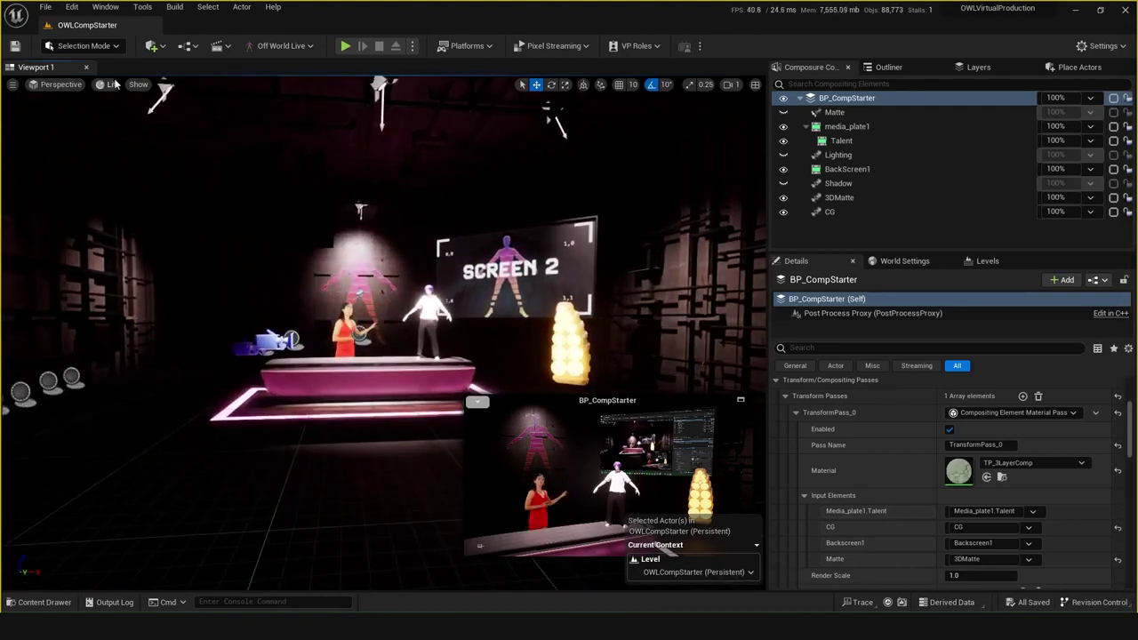
pyautogui.click(115, 83)
pyautogui.click(785, 24)
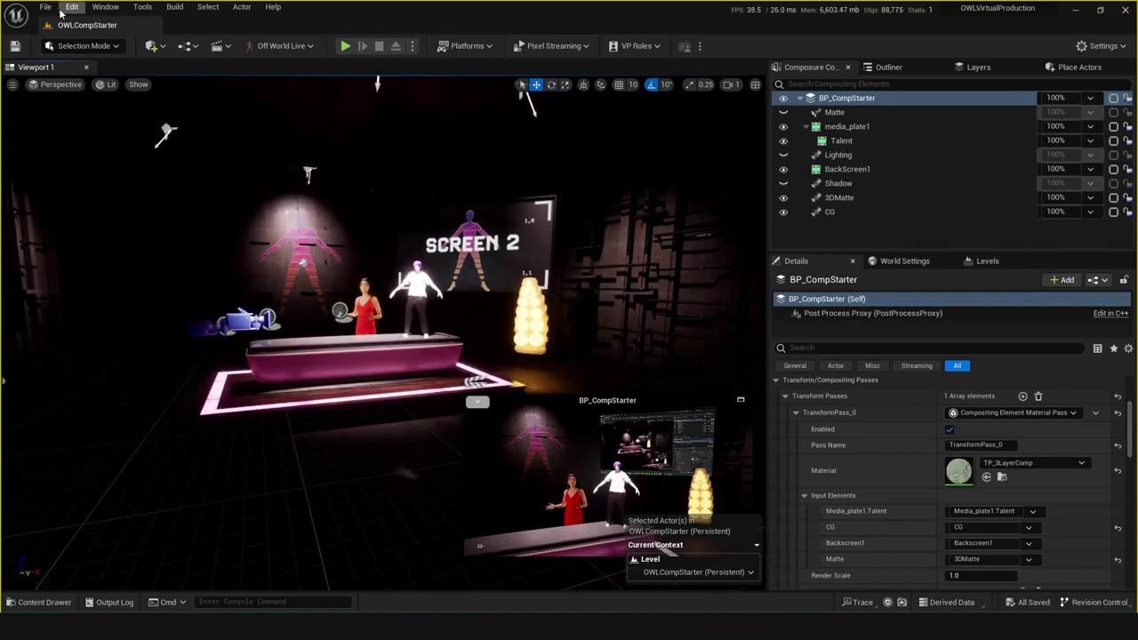
pyautogui.click(71, 7)
pyautogui.click(125, 188)
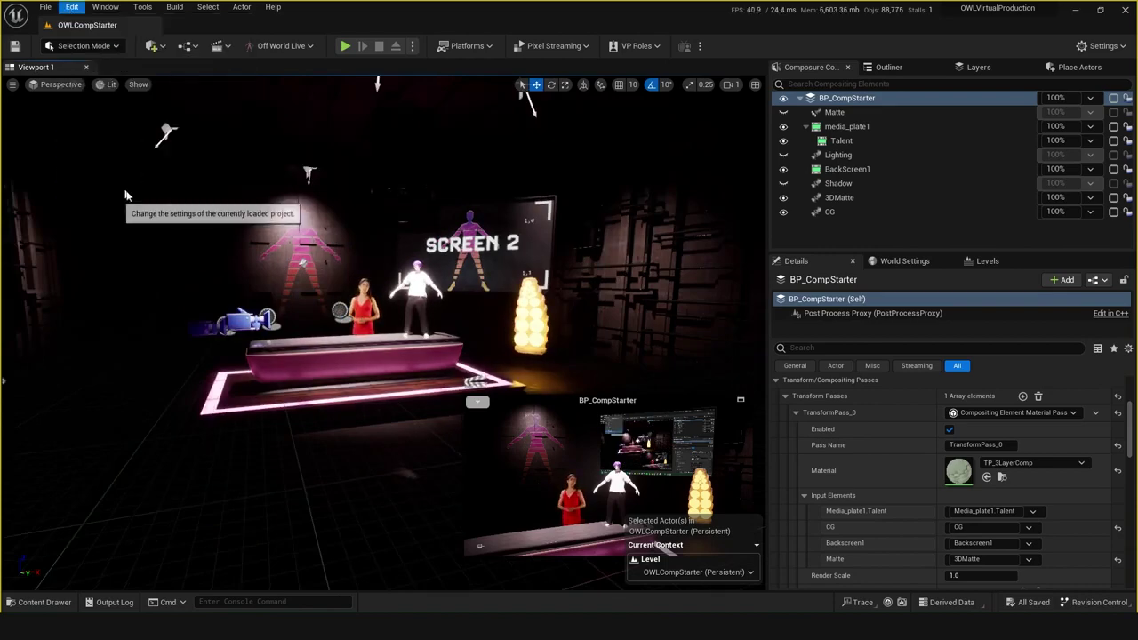
pyautogui.write('show fram')
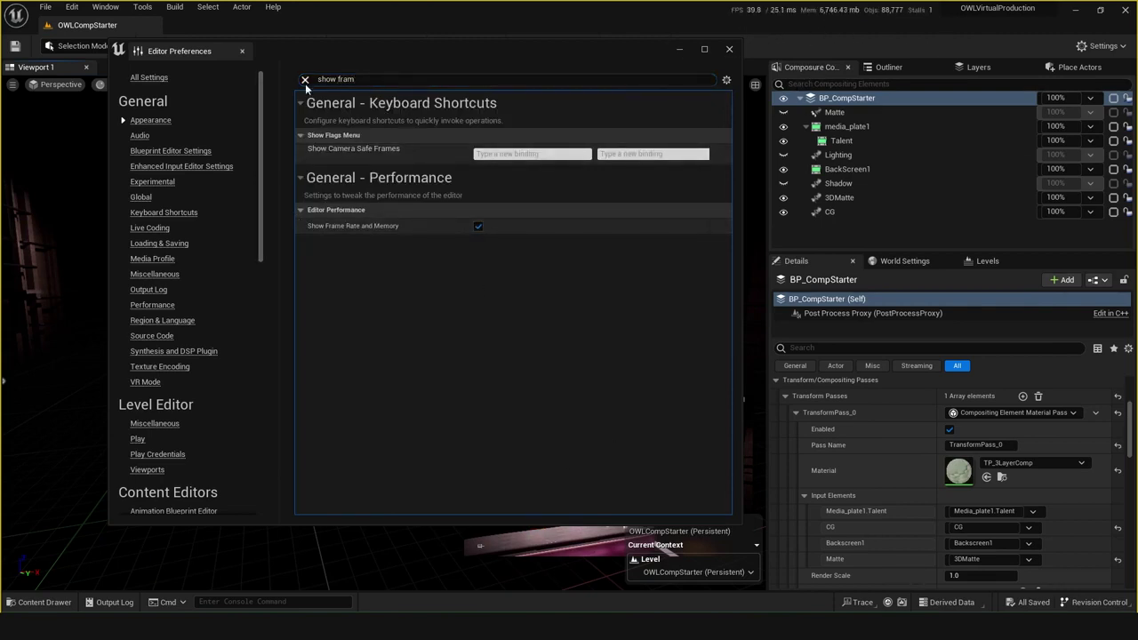
pyautogui.click(730, 49)
# Turn off rendering for BP_CompStarter and its media_plate1, Talent, BackScreen1, 3DMatte and CG elements.
pyautogui.scroll(-3, 474, 301)
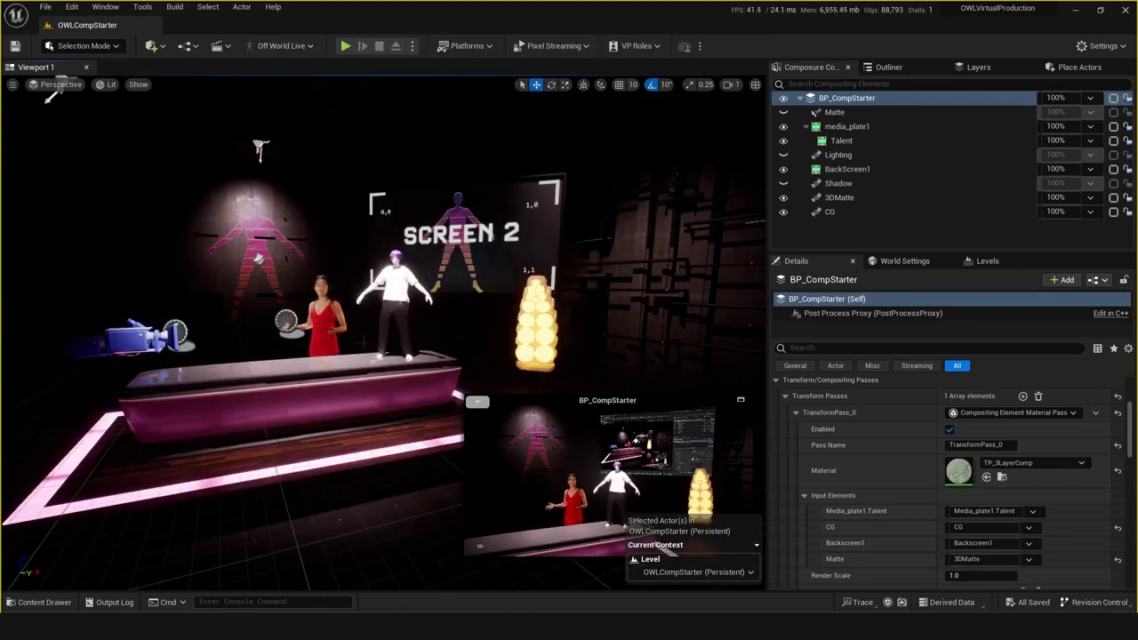
pyautogui.press('s')
pyautogui.moveTo(356, 360); pyautogui.dragTo(289, 359, button='right')
pyautogui.press('w')
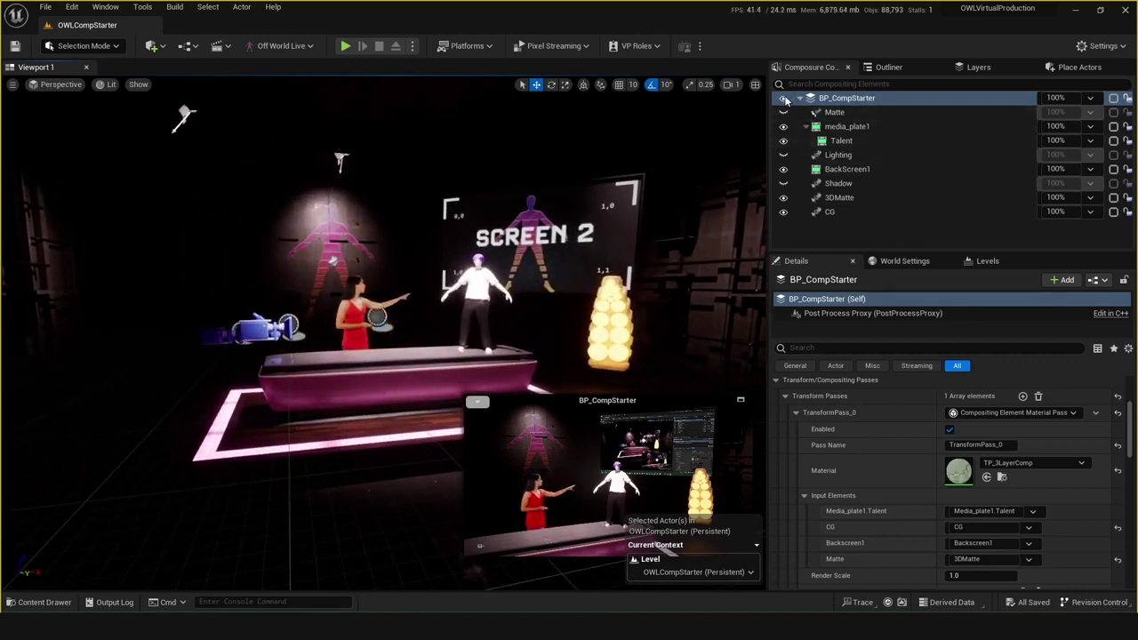
pyautogui.click(784, 127)
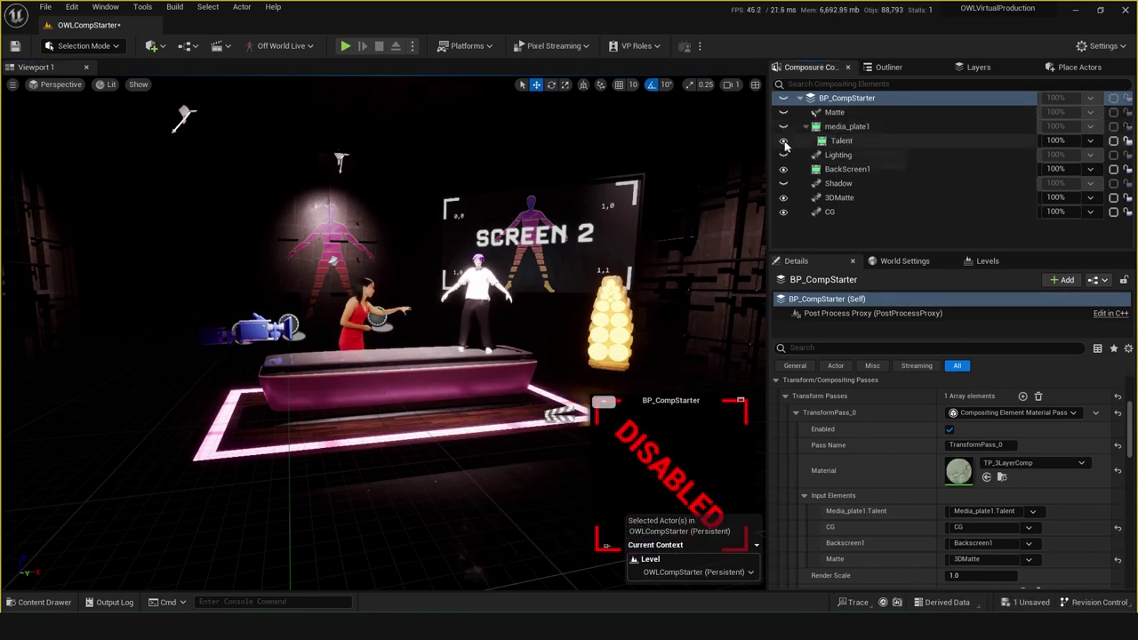
pyautogui.click(783, 170)
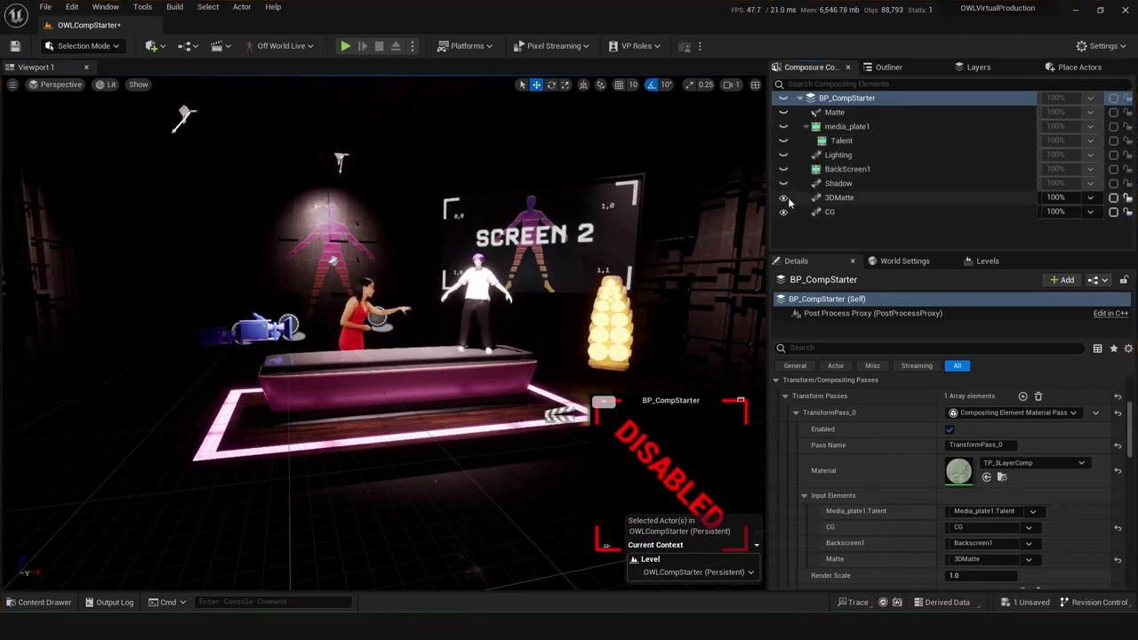
pyautogui.click(784, 197)
pyautogui.click(783, 211)
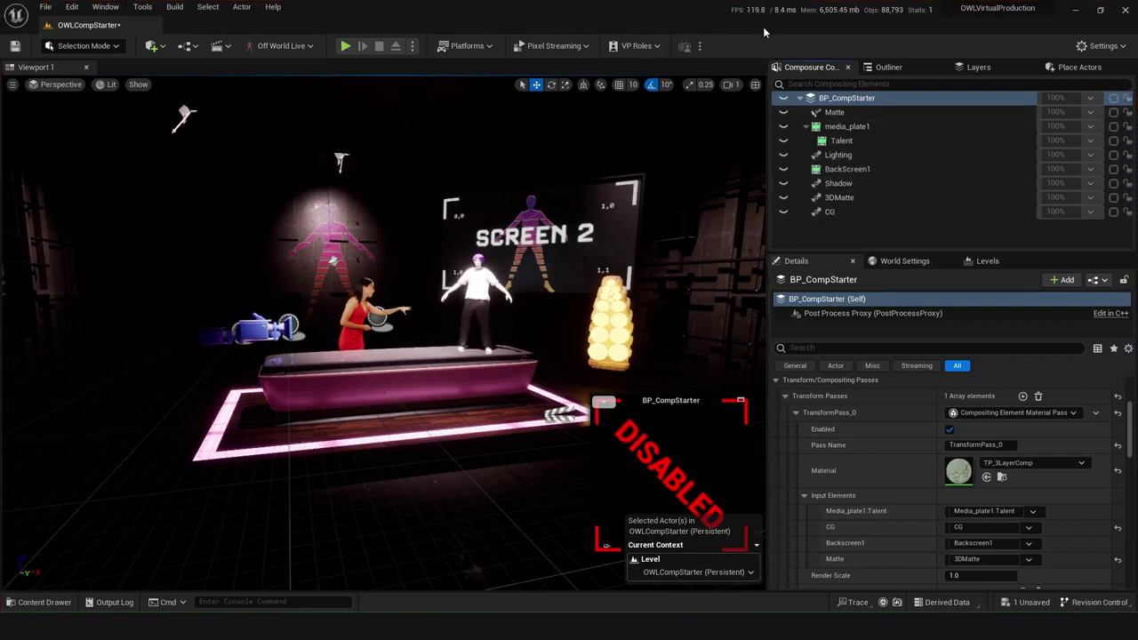
pyautogui.moveTo(447, 413)
pyautogui.mouseDown()
pyautogui.moveTo(498, 484)
pyautogui.moveTo(447, 413)
pyautogui.mouseUp()
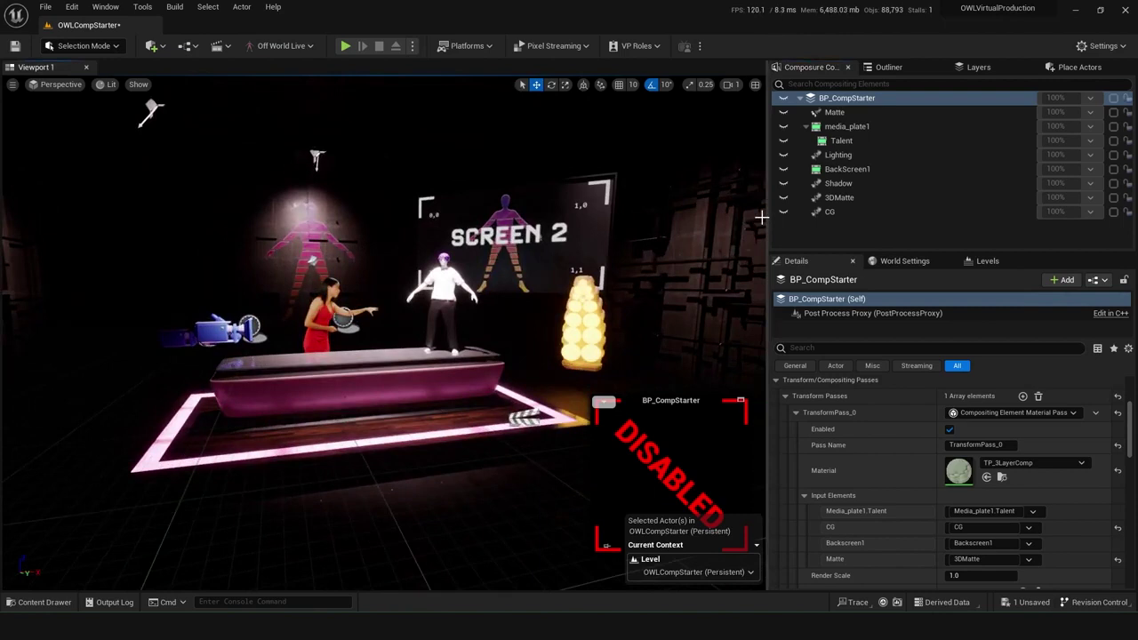
# Undo all the rendering toggles made on the Composure elements.
pyautogui.hotkey('ctrl', 'z')
pyautogui.hotkey('ctrl', 'z')
pyautogui.hotkey('ctrl', 'z')
pyautogui.hotkey('ctrl', 'z')
pyautogui.hotkey('ctrl', 'z')
pyautogui.hotkey('ctrl', 'z')
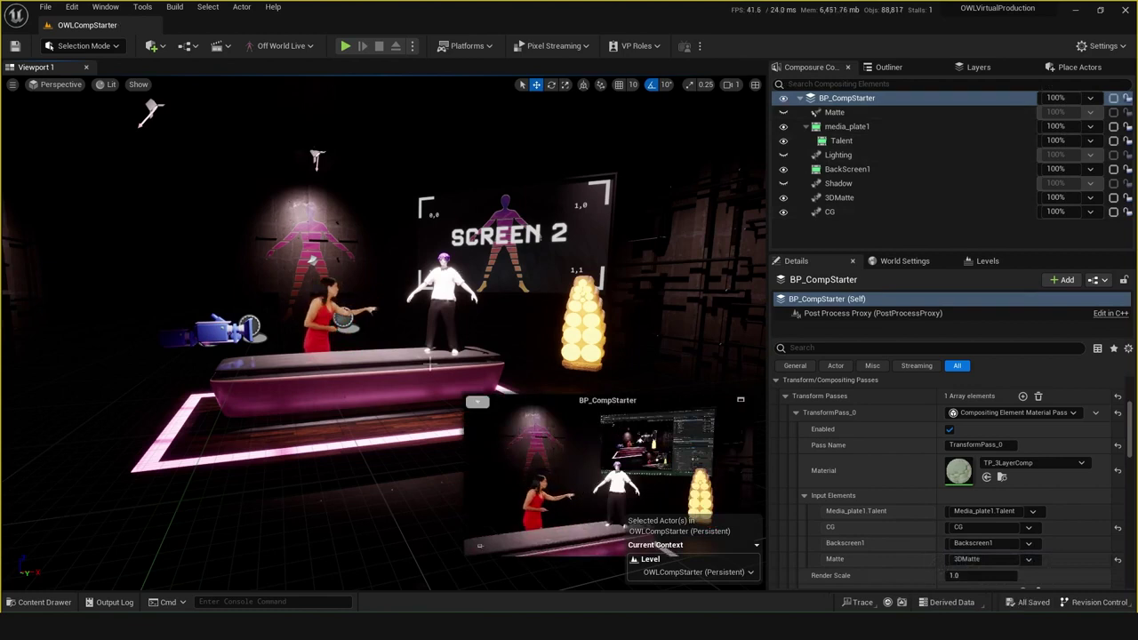
# Preview the CG, 3DMatte, media_plate1, Talent and BP_CompStarter elements one after another.
pyautogui.click(829, 209)
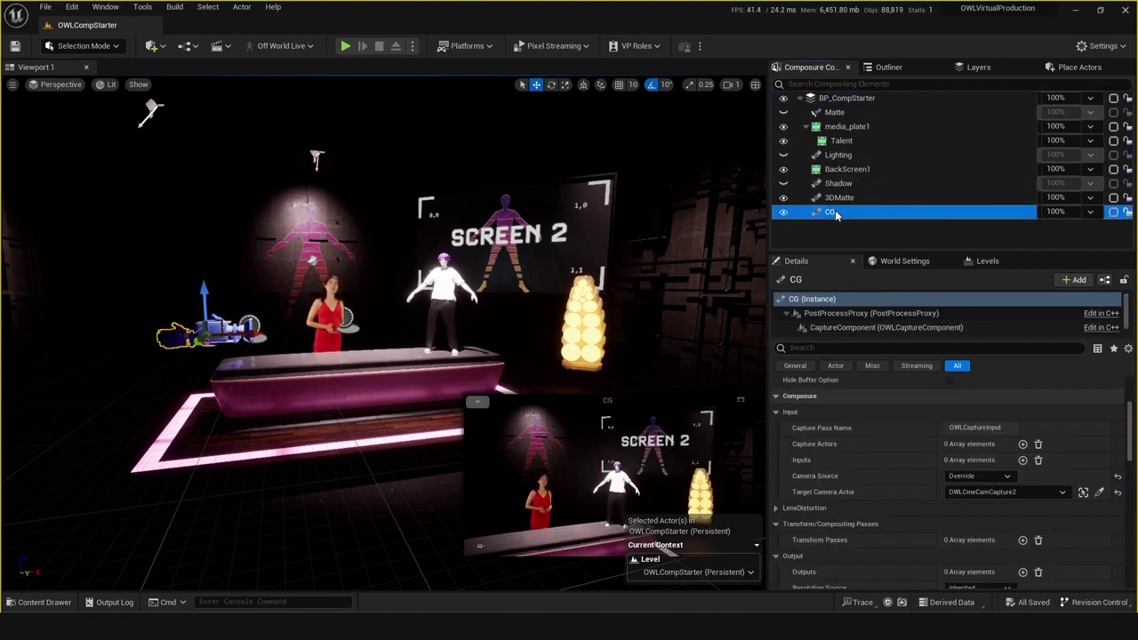
pyautogui.click(836, 198)
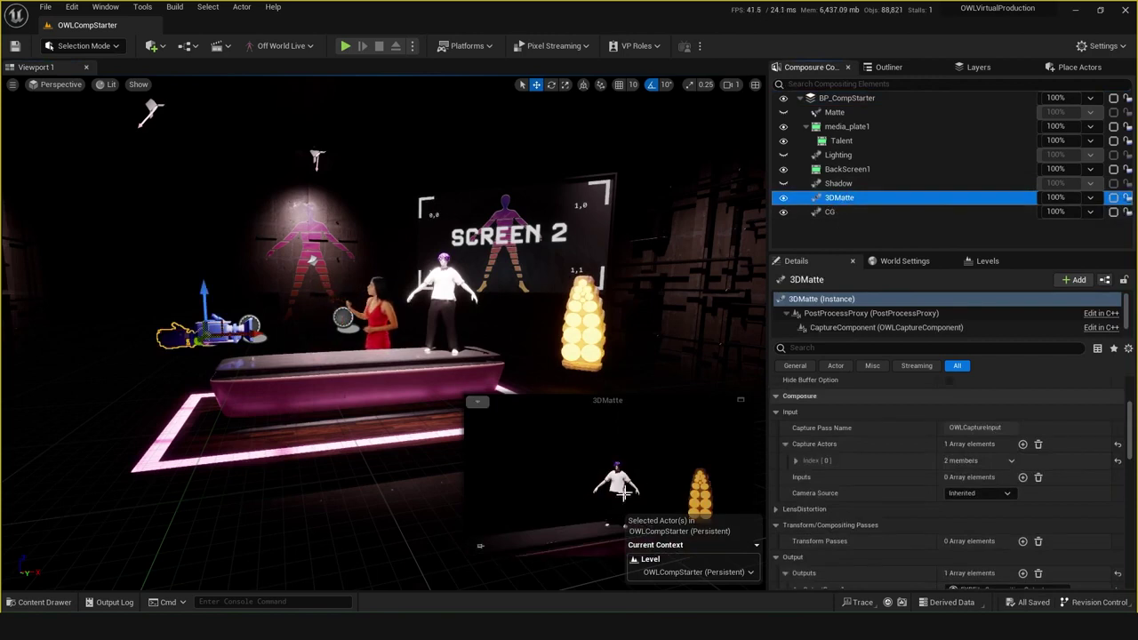
pyautogui.click(828, 212)
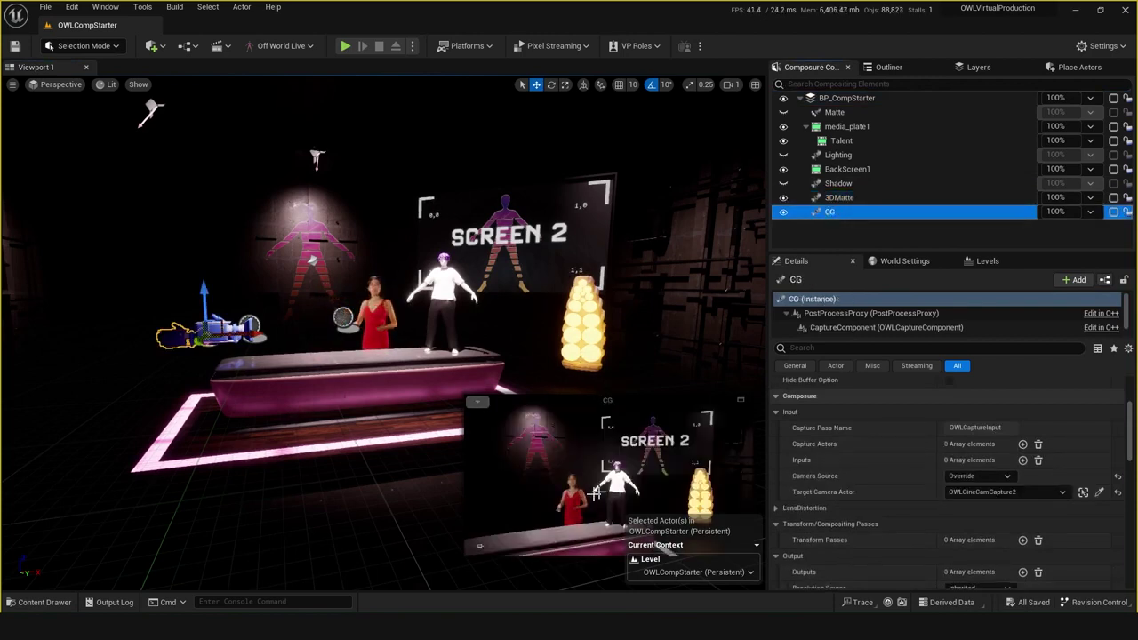
pyautogui.click(843, 126)
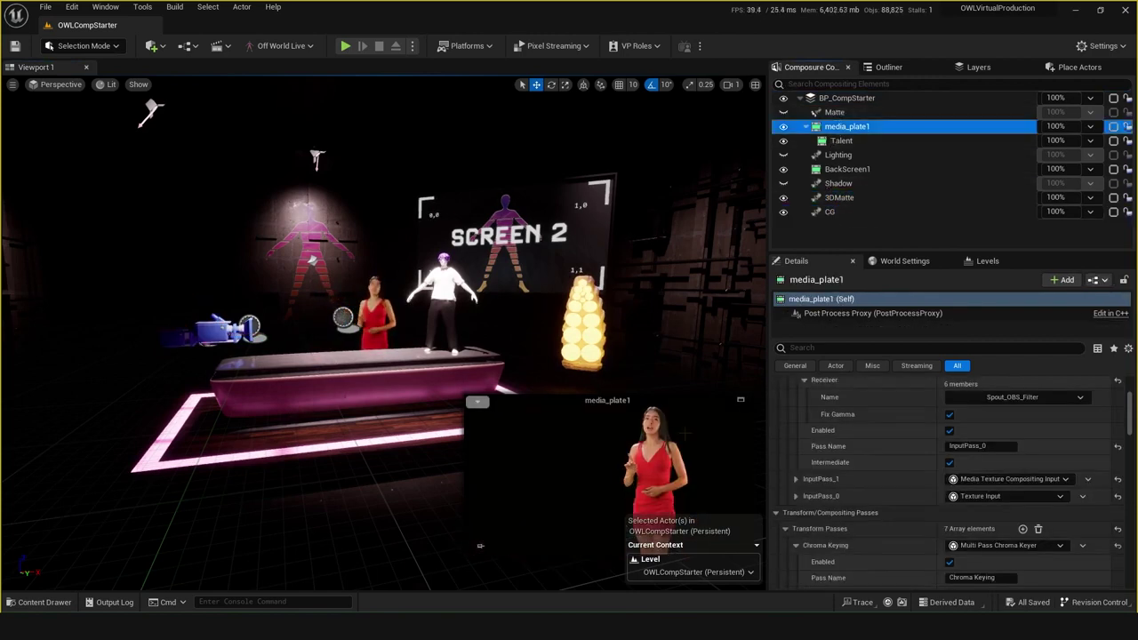
pyautogui.click(838, 141)
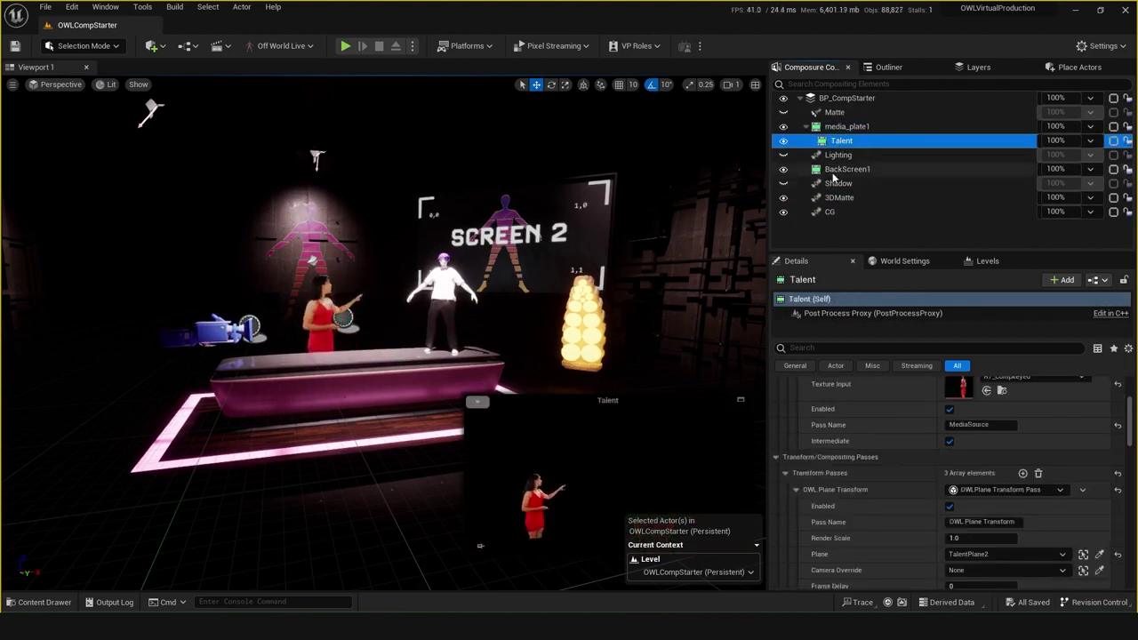
pyautogui.click(845, 98)
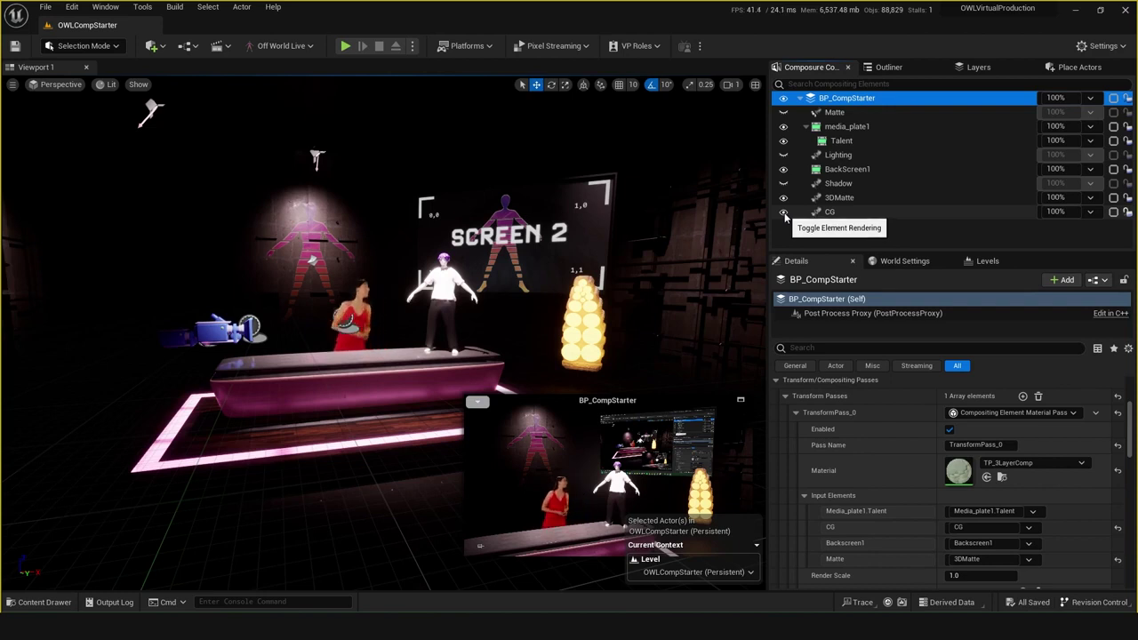
# Turn off rendering for CG and 3DMatte, and preview the remaining BackScreen1, Talent and media_plate1 elements.
pyautogui.click(783, 212)
pyautogui.click(783, 197)
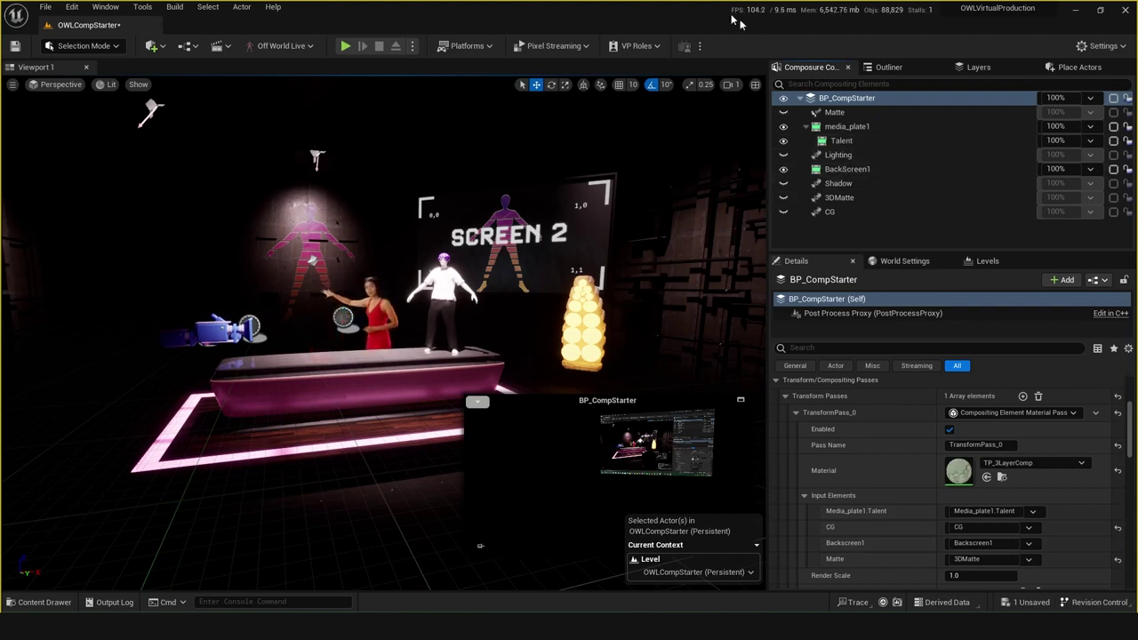
pyautogui.click(840, 170)
pyautogui.click(841, 140)
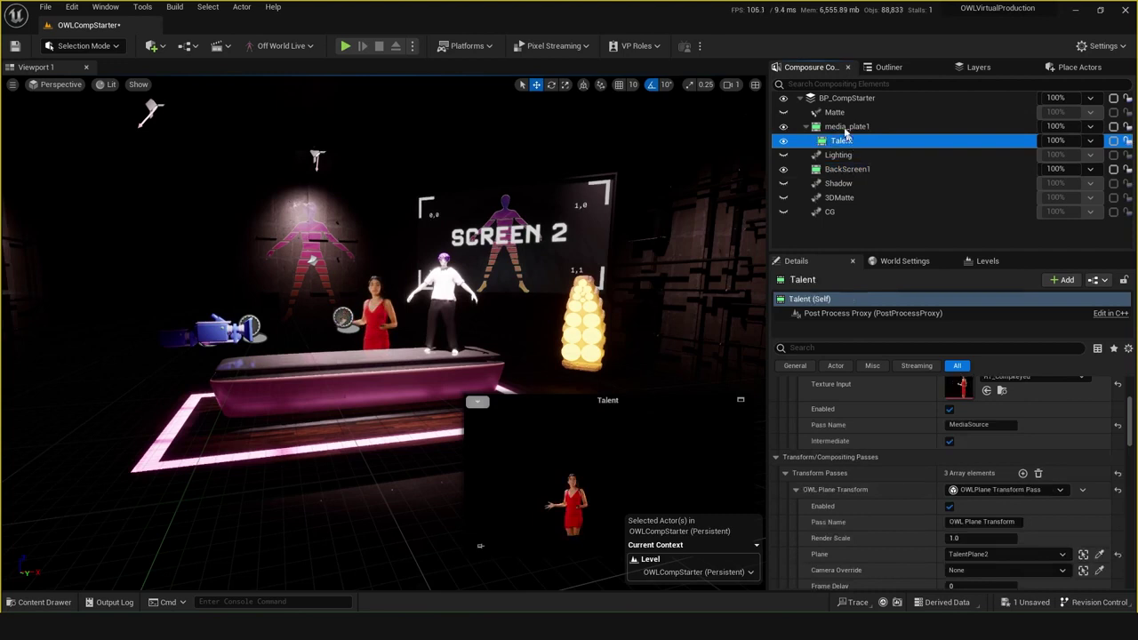
pyautogui.click(846, 128)
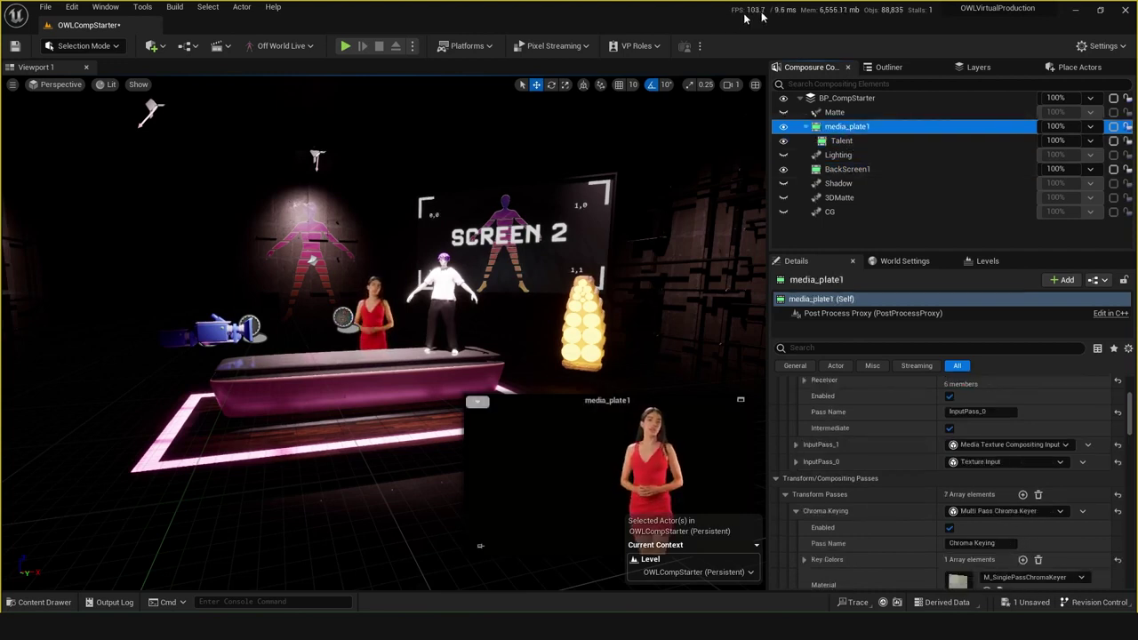
# Turn rendering for the 3DMatte and CG elements back on, leaving Shadow disabled.
pyautogui.click(784, 183)
pyautogui.click(784, 198)
pyautogui.click(784, 212)
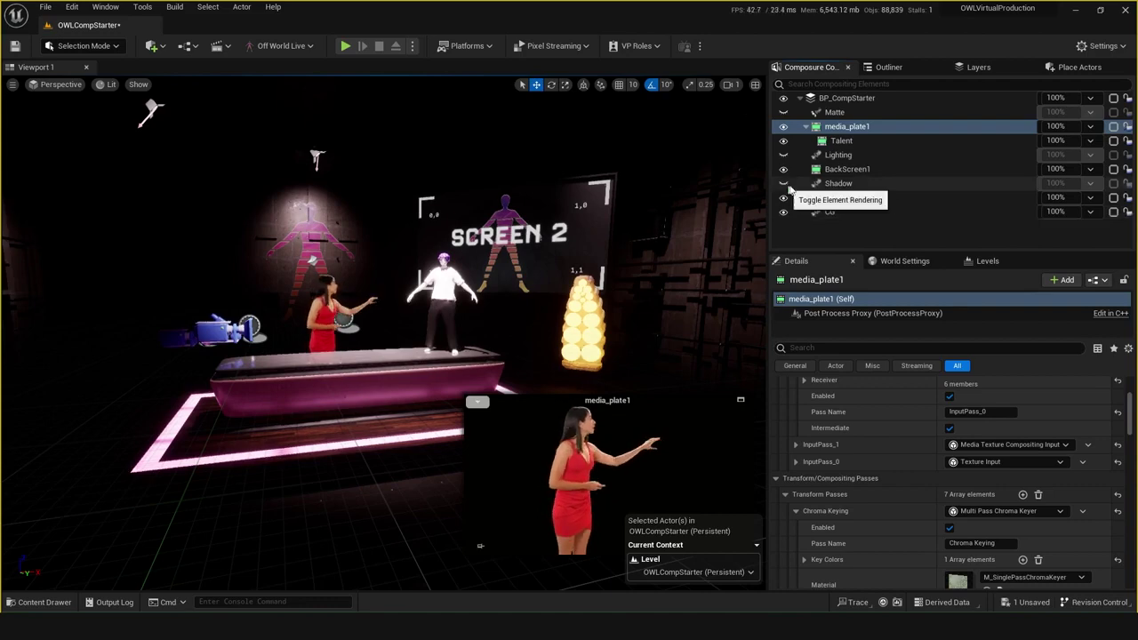
pyautogui.click(784, 183)
# Compare the previews of the Shadow, 3DMatte and CG capture layers with the complete BP_CompStarter composite.
pyautogui.click(841, 183)
pyautogui.click(840, 197)
pyautogui.click(831, 212)
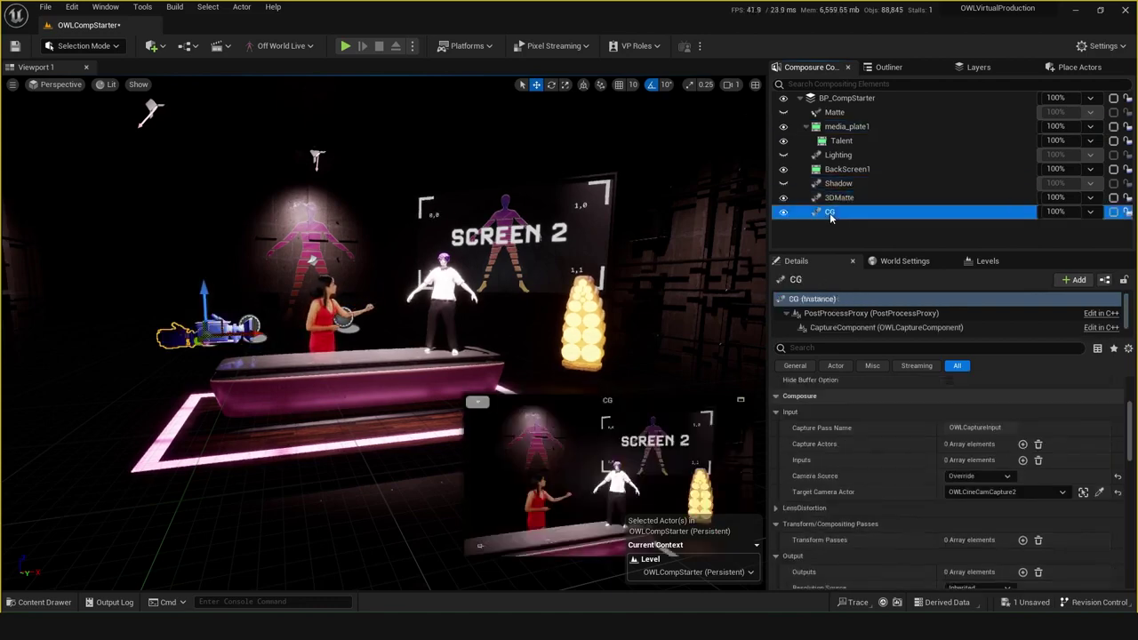
pyautogui.click(841, 100)
pyautogui.moveTo(446, 316); pyautogui.dragTo(441, 365)
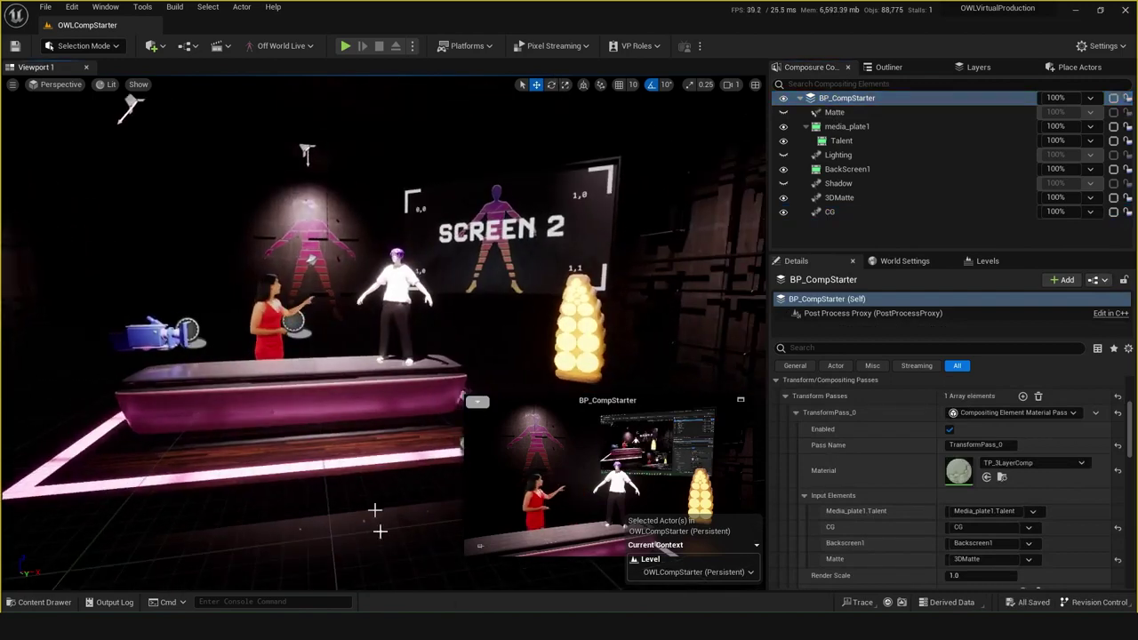
pyautogui.moveTo(379, 528); pyautogui.dragTo(356, 573)
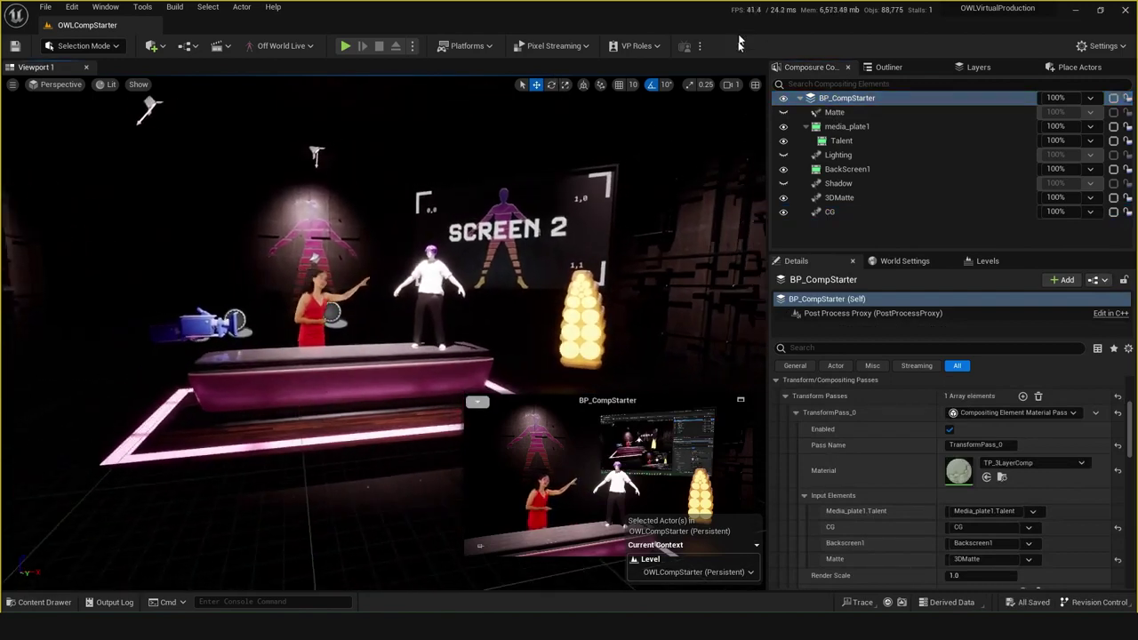
# Deselect all Composure elements, play the level to view the final composite at runtime, and stop the session.
pyautogui.click(815, 227)
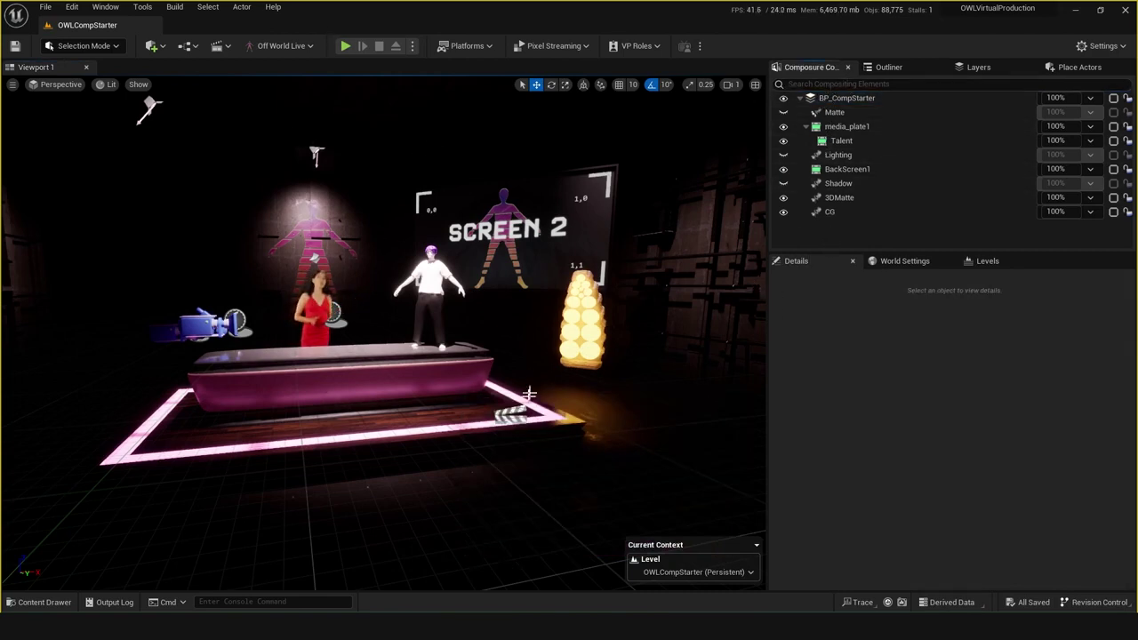
pyautogui.click(346, 46)
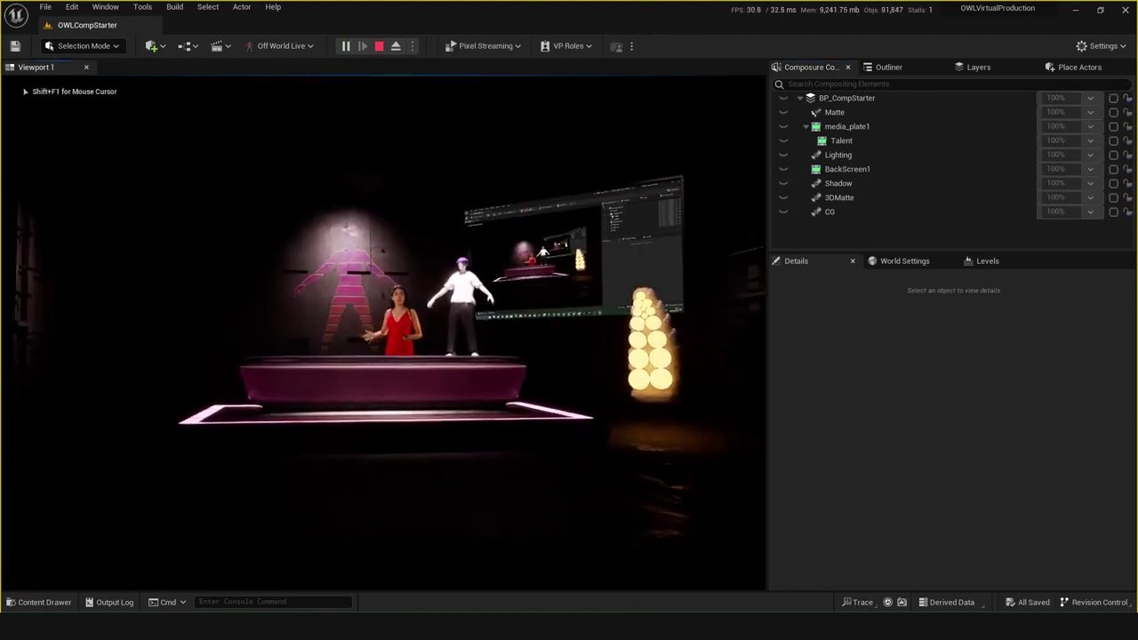
pyautogui.press('a')
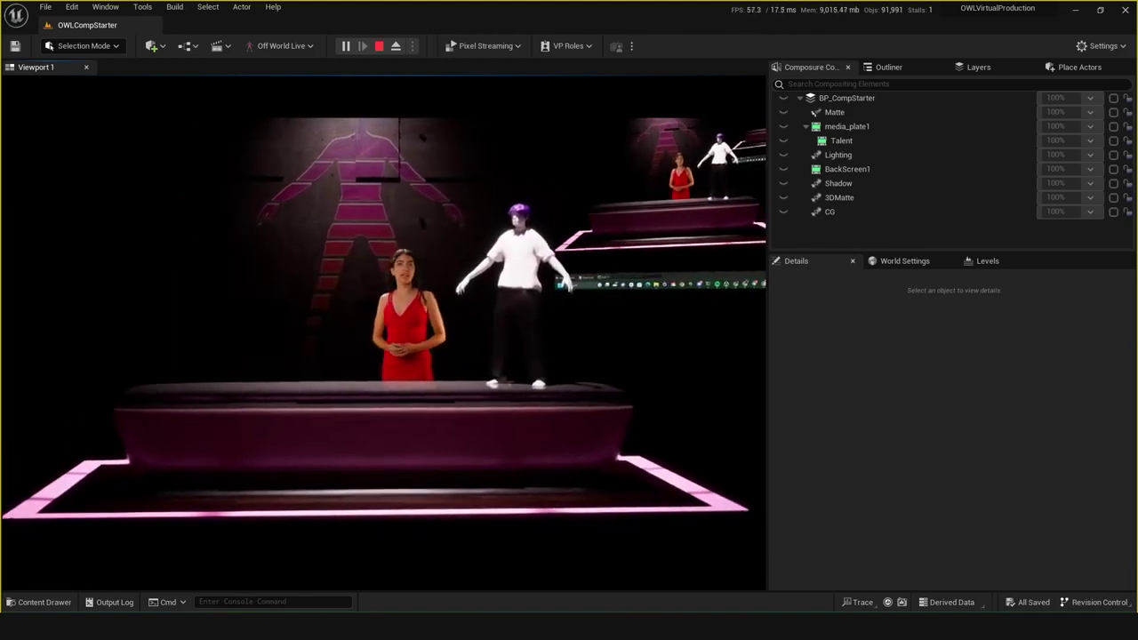
pyautogui.press('Escape')
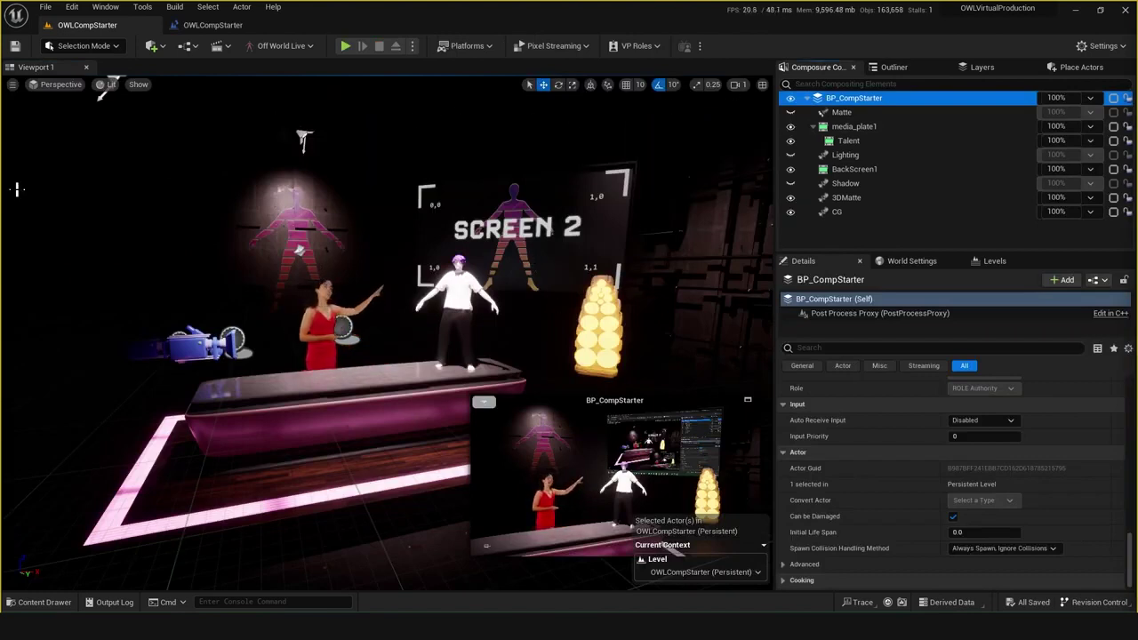
# Disable rendering of the 3DMatte and CG capture elements under BP_CompStarter.
pyautogui.click(791, 198)
pyautogui.click(842, 203)
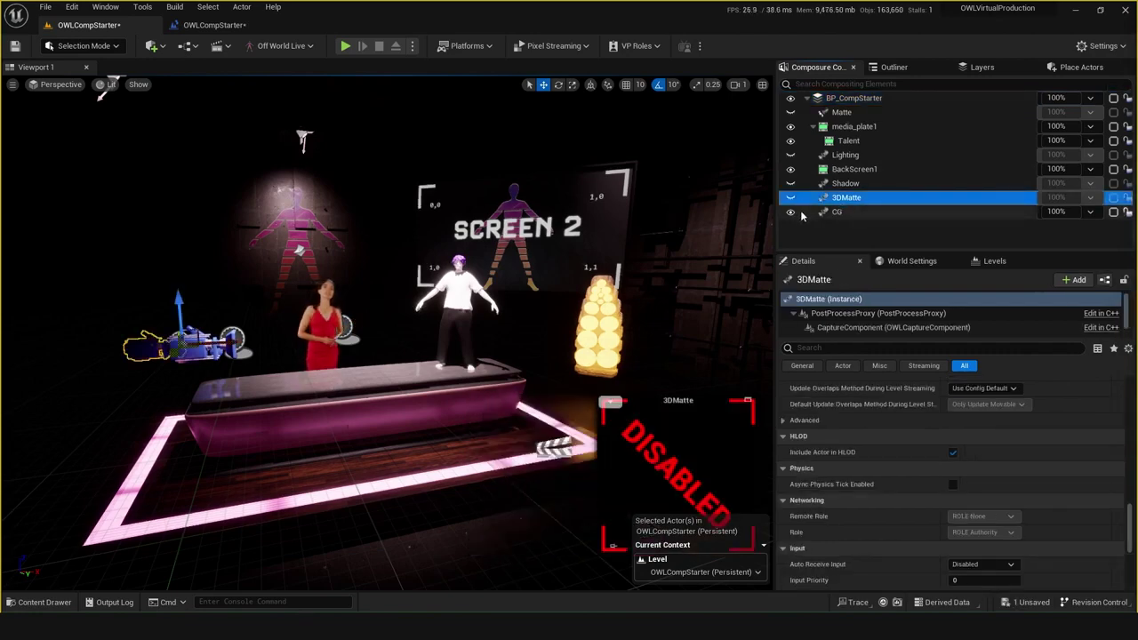
pyautogui.click(836, 214)
pyautogui.click(790, 212)
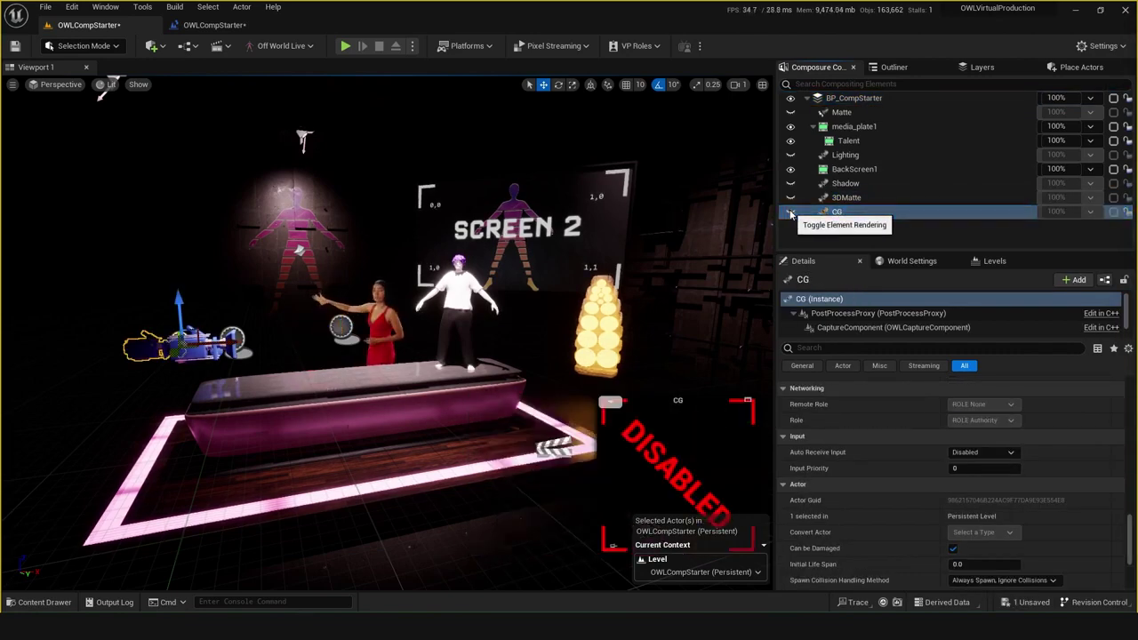
# Re-enable rendering of the CG and 3DMatte elements and select 3DMatte to preview it.
pyautogui.click(790, 213)
pyautogui.click(791, 197)
pyautogui.click(842, 203)
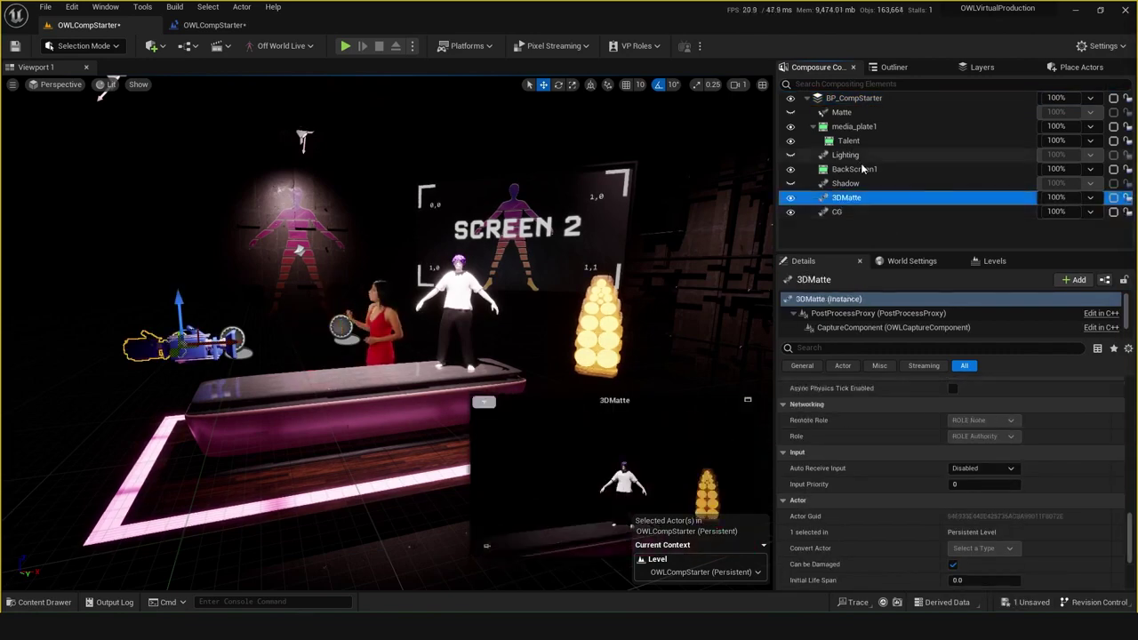
# Select BP_CompStarter and review its output passes: Player Viewport, Render Target and EXRFile Compositing Output.
pyautogui.click(857, 173)
pyautogui.click(839, 98)
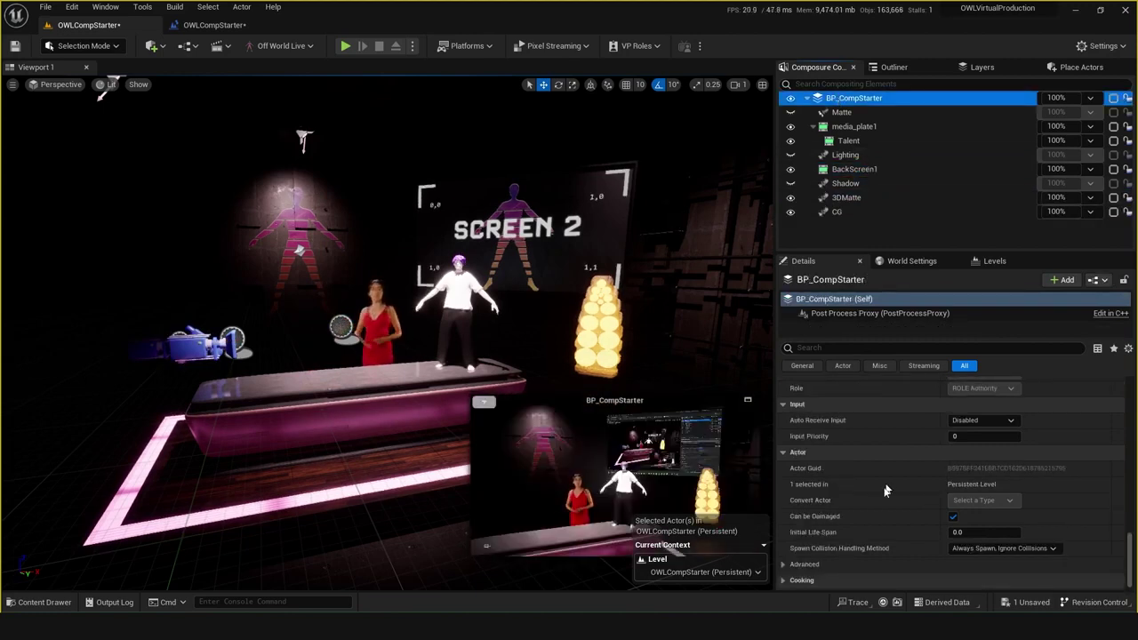
pyautogui.scroll(10, 876, 496)
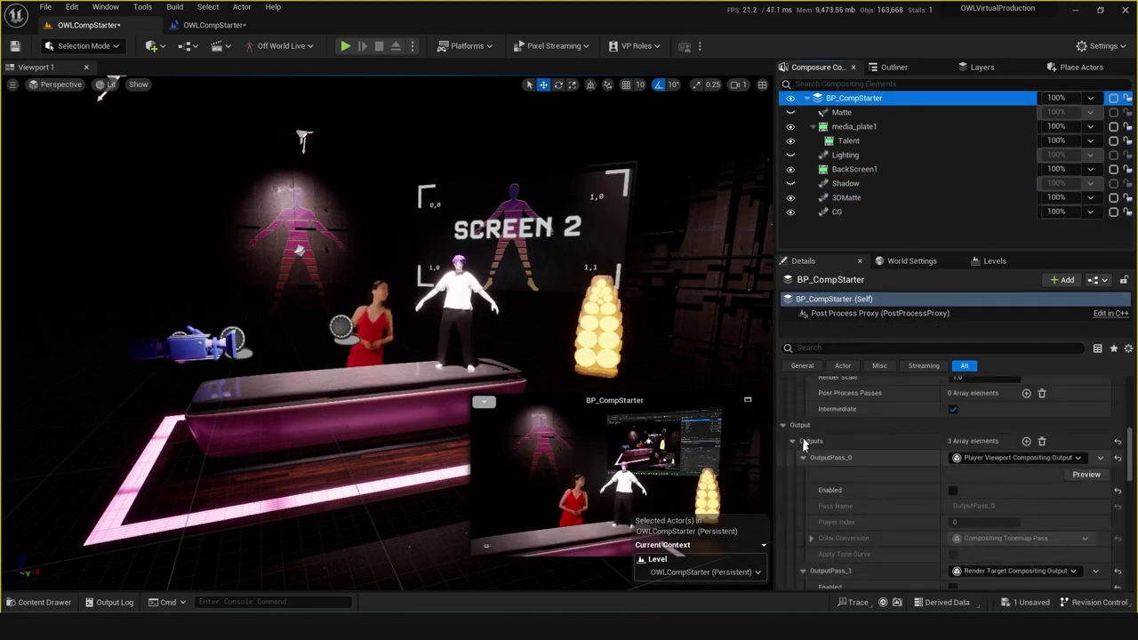
pyautogui.click(803, 457)
pyautogui.click(804, 473)
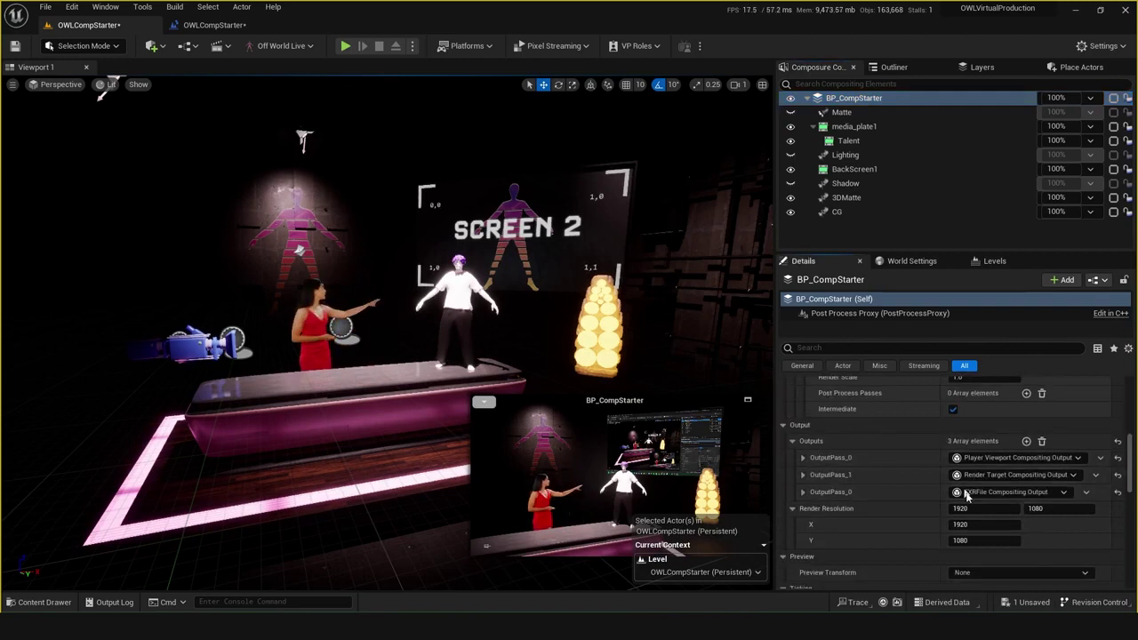
pyautogui.click(803, 492)
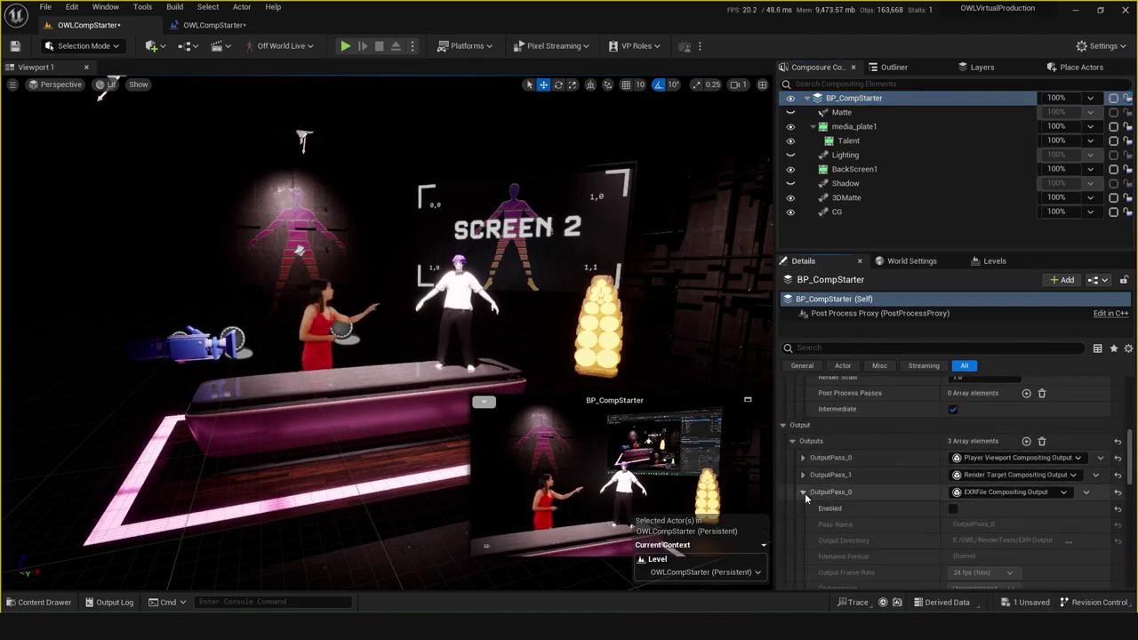
pyautogui.click(804, 492)
# Enable BP_CompStarter's Player Viewport Compositing Output pass, and play the level to view the composite at runtime.
pyautogui.click(803, 458)
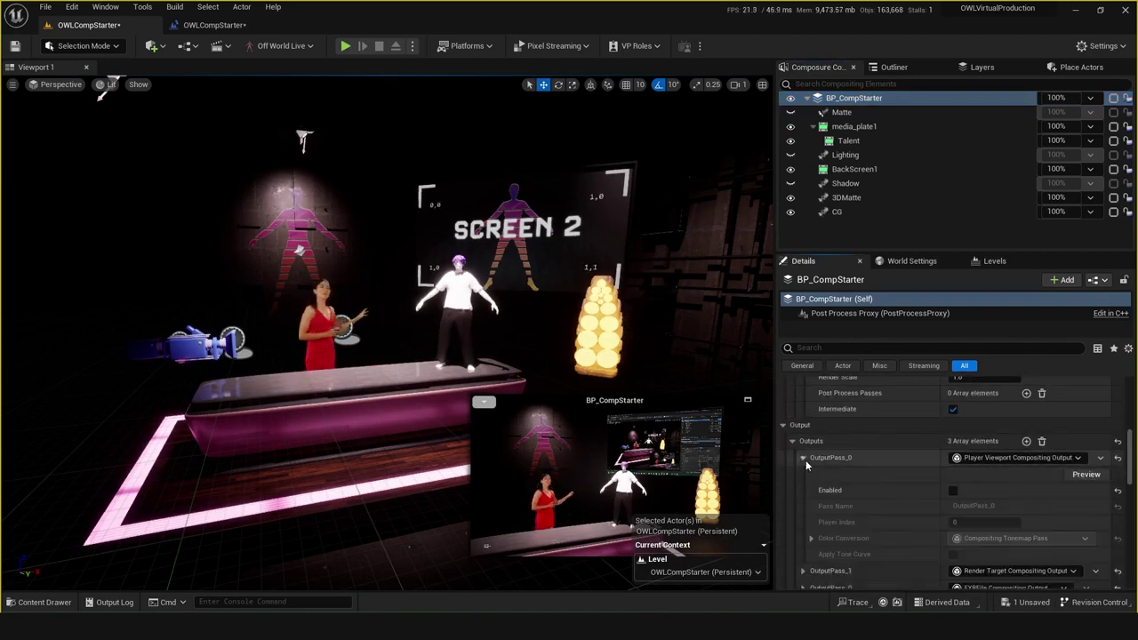
pyautogui.click(955, 491)
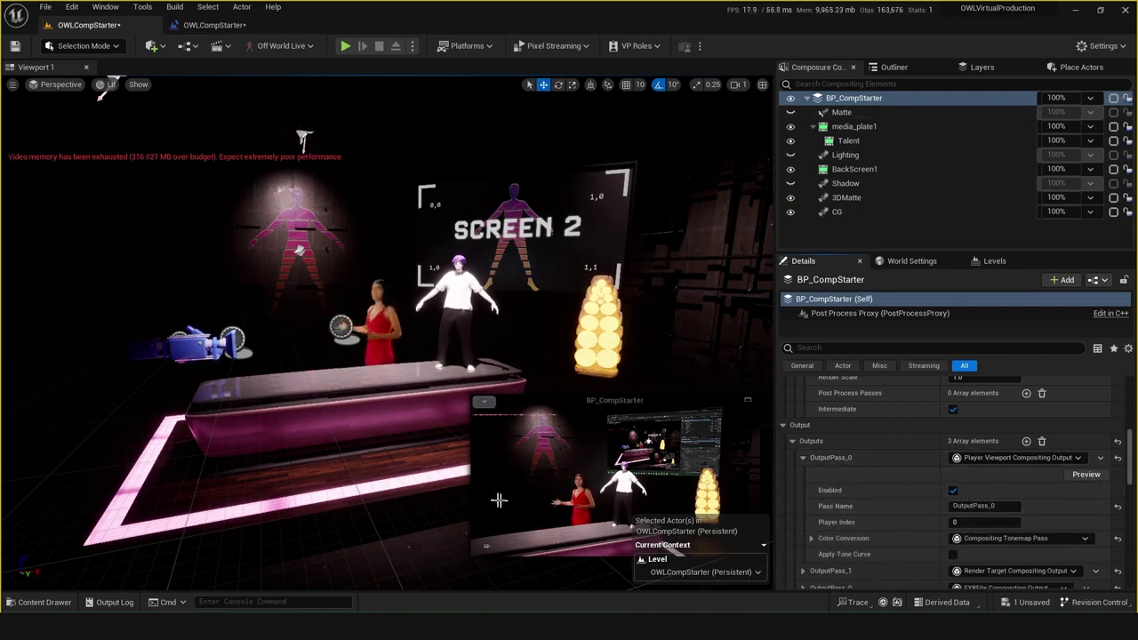
pyautogui.scroll(-2, 956, 418)
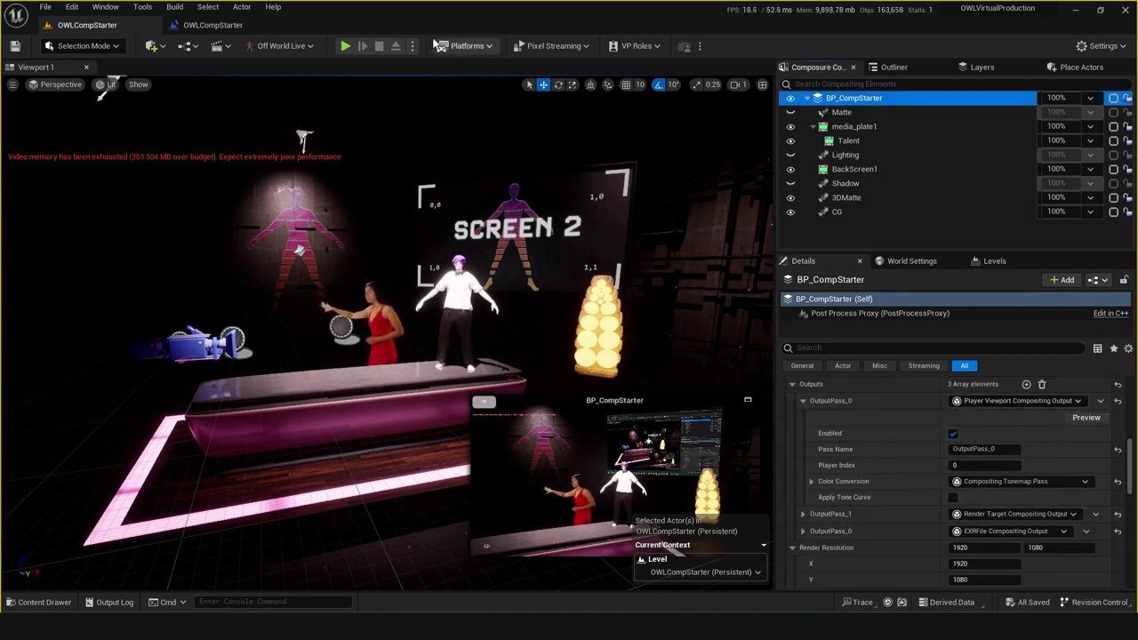
pyautogui.click(347, 47)
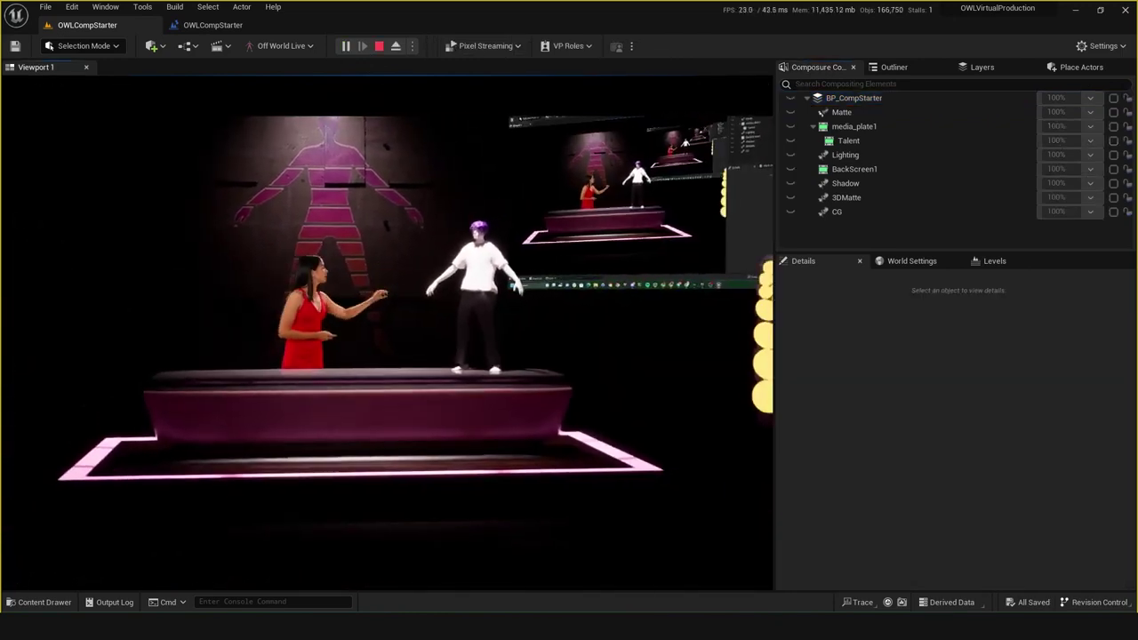
pyautogui.press('Escape')
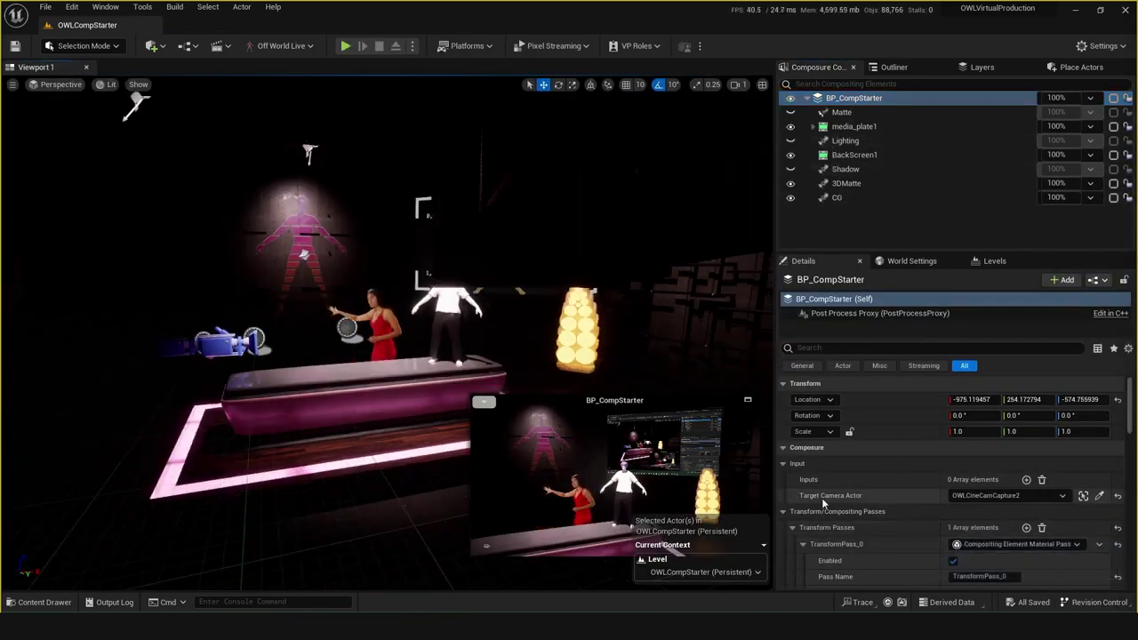
# Enable BP_CompStarter's Render Target Compositing Output pass and inspect its OuptutPreview render target in the texture editor.
pyautogui.scroll(-2, 821, 498)
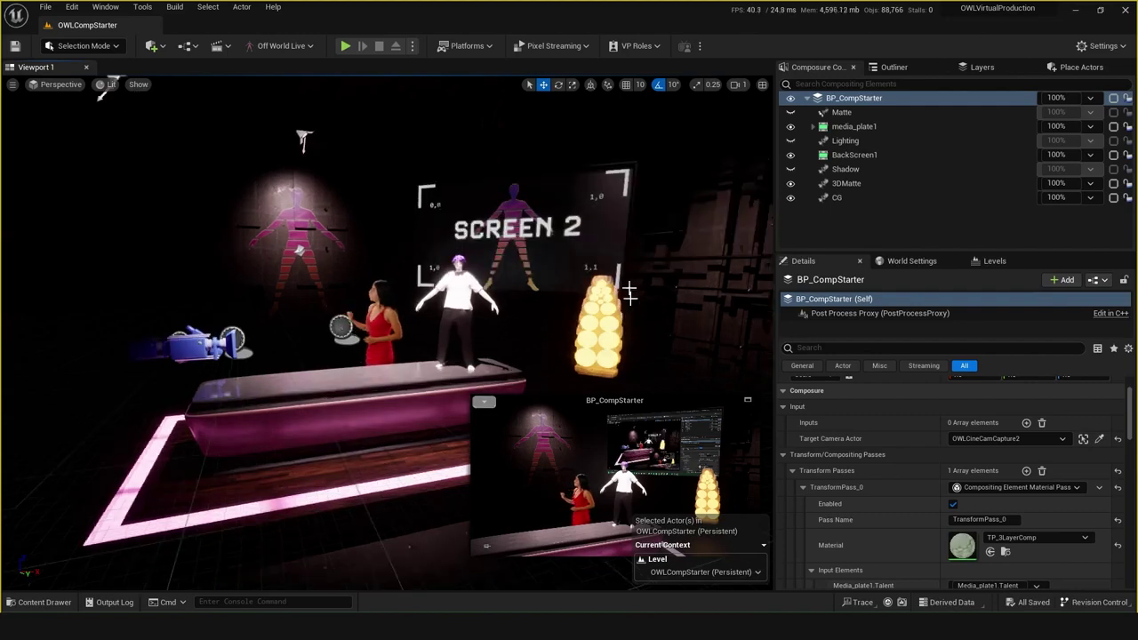
pyautogui.scroll(-10, 960, 454)
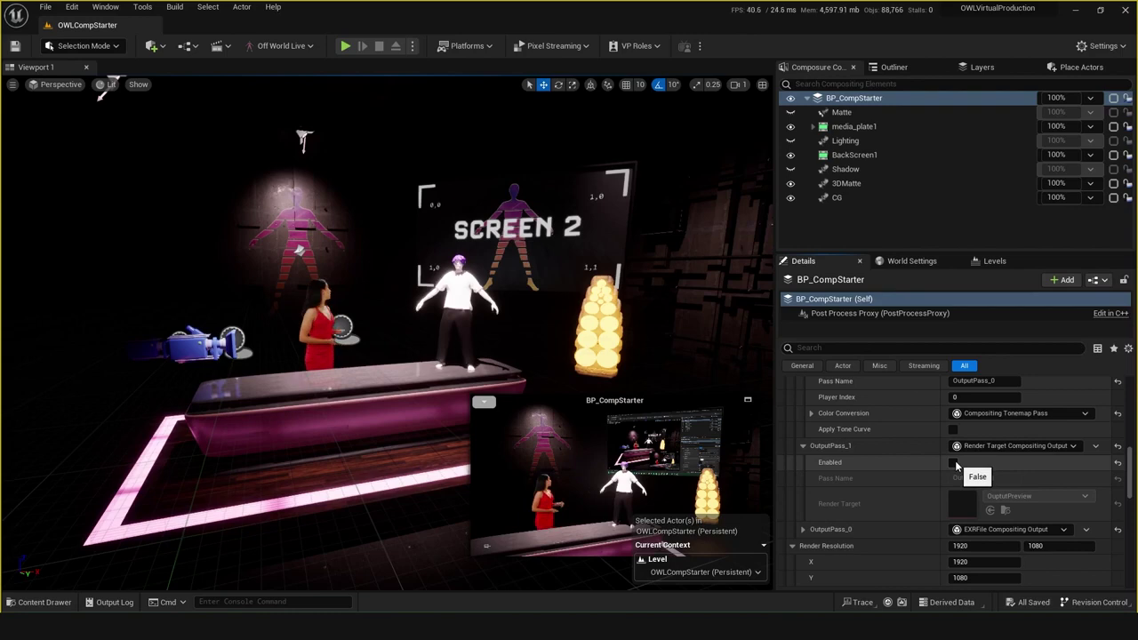
pyautogui.click(956, 463)
pyautogui.doubleClick(963, 503)
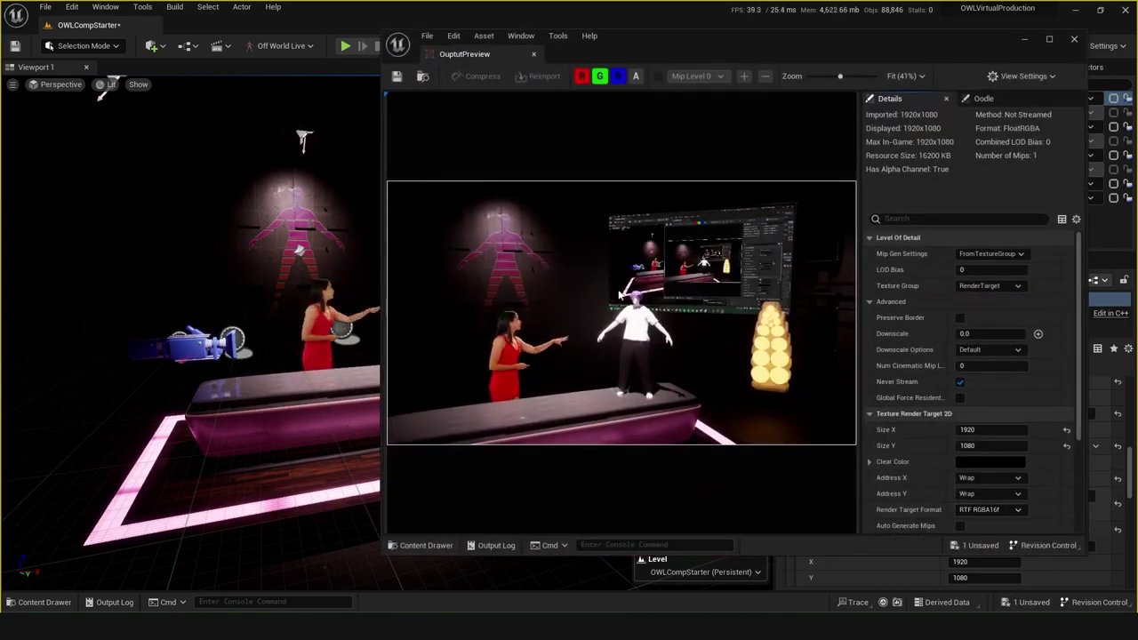
pyautogui.moveTo(658, 50); pyautogui.dragTo(598, 64)
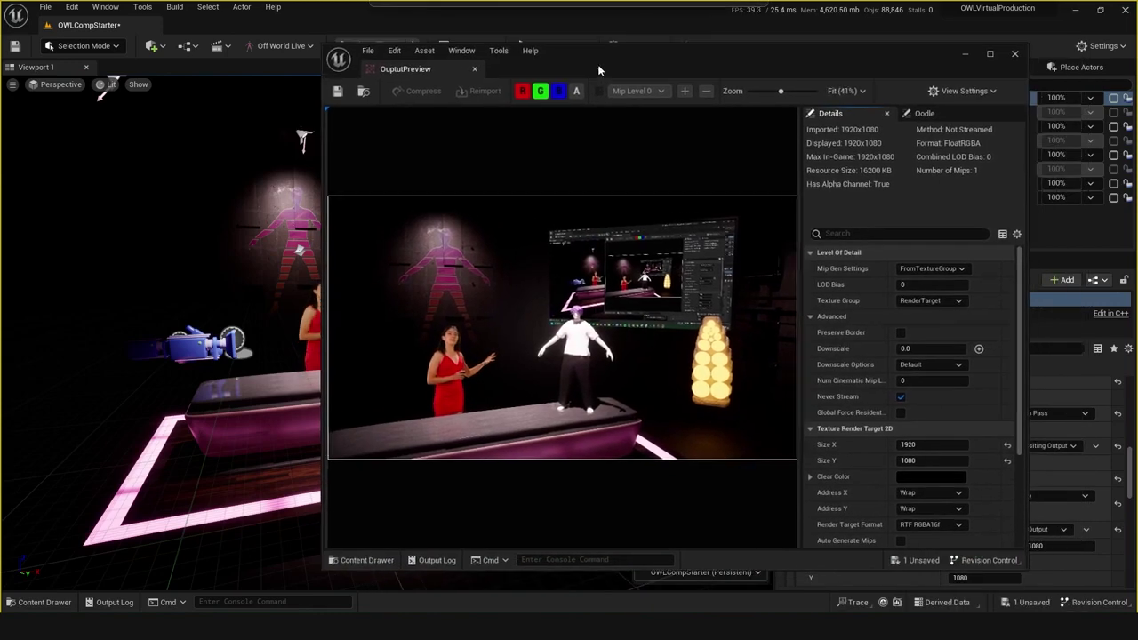
pyautogui.click(1013, 53)
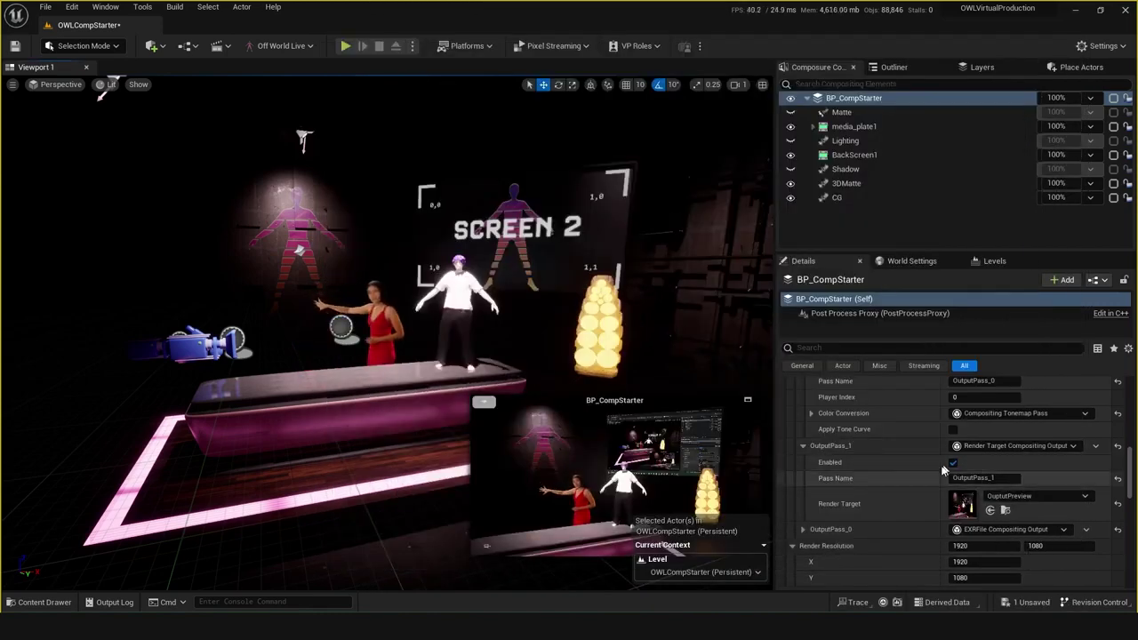
# Disable the Player Viewport Compositing Output pass of BP_CompStarter.
pyautogui.scroll(3, 956, 460)
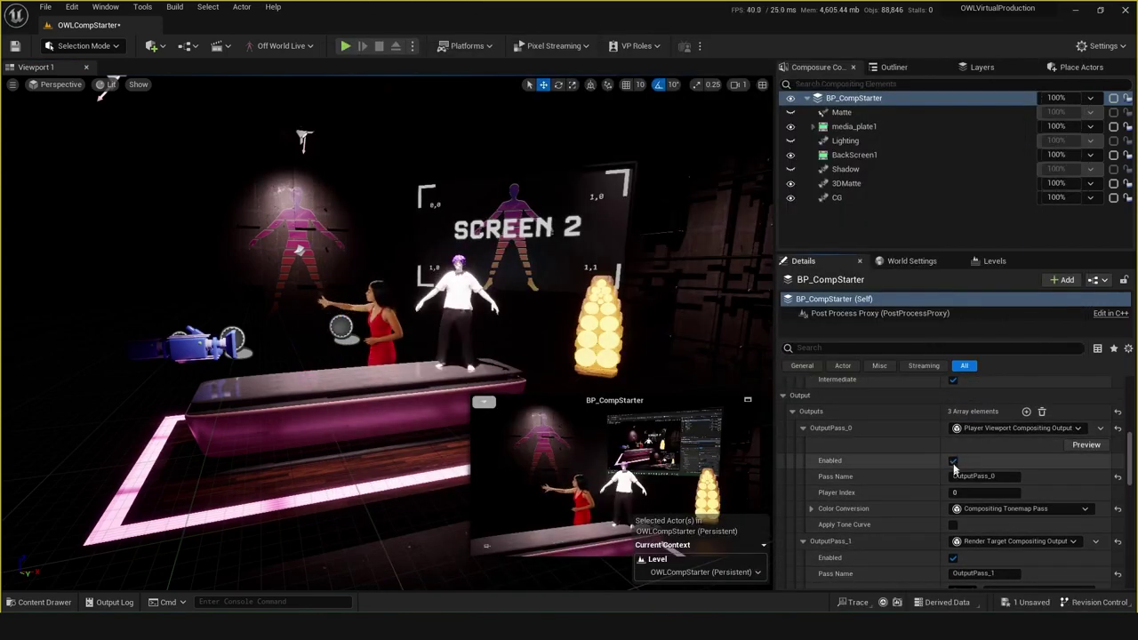
pyautogui.click(955, 462)
pyautogui.scroll(-2, 921, 486)
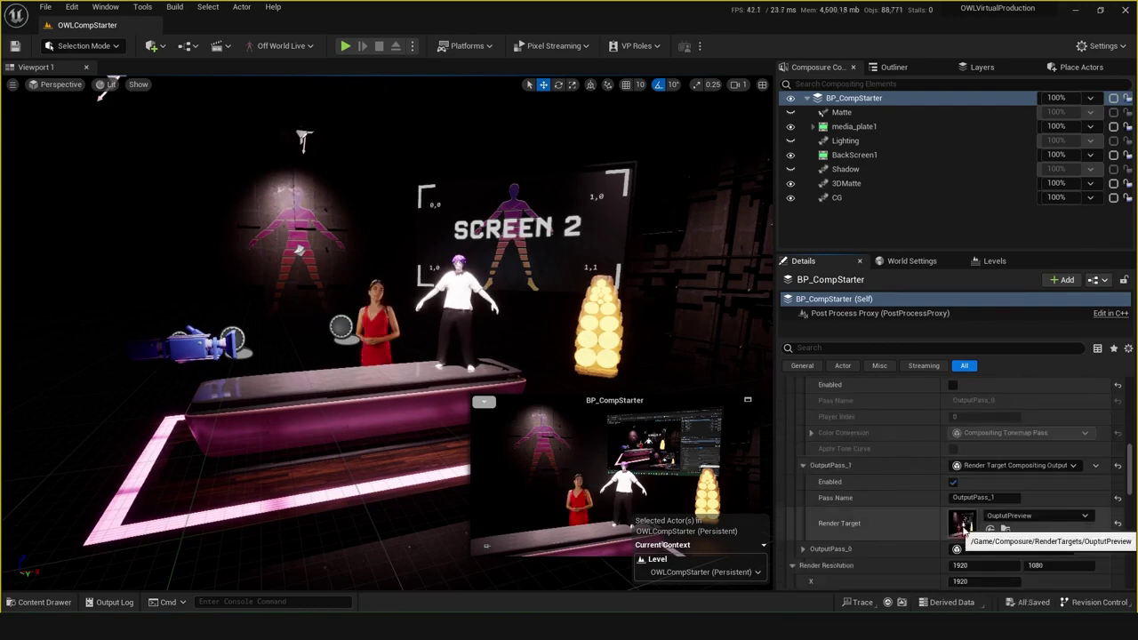
# Open the OuptutPreview render target and play the level to check the composite and frame rate at runtime.
pyautogui.doubleClick(969, 526)
pyautogui.moveTo(665, 67); pyautogui.dragTo(712, 150)
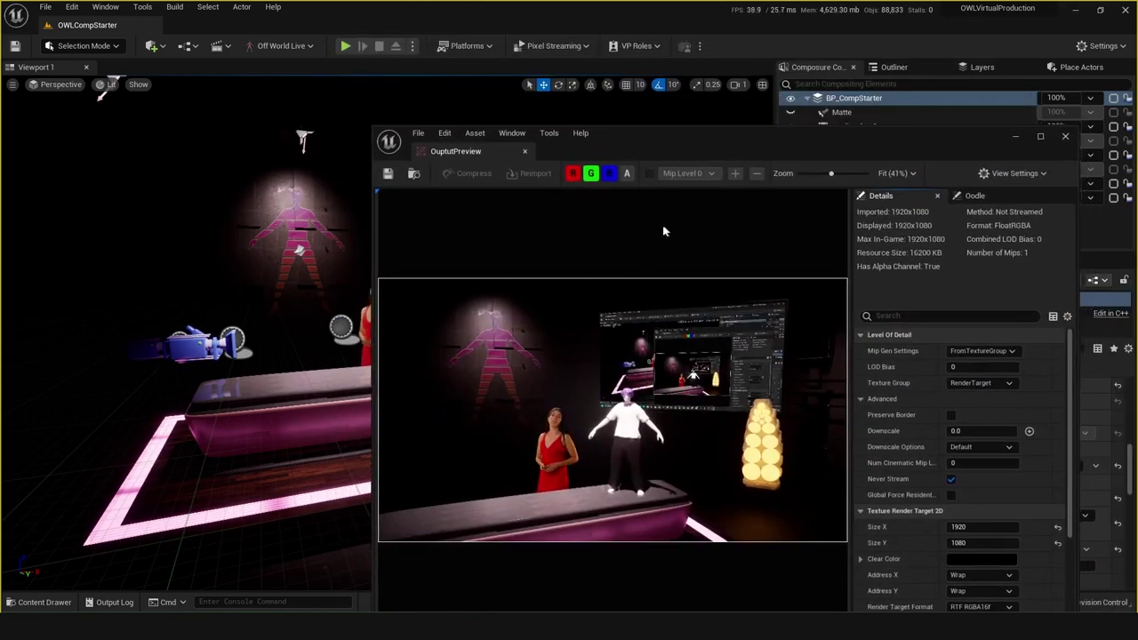
pyautogui.click(347, 45)
pyautogui.moveTo(638, 152); pyautogui.dragTo(340, 110)
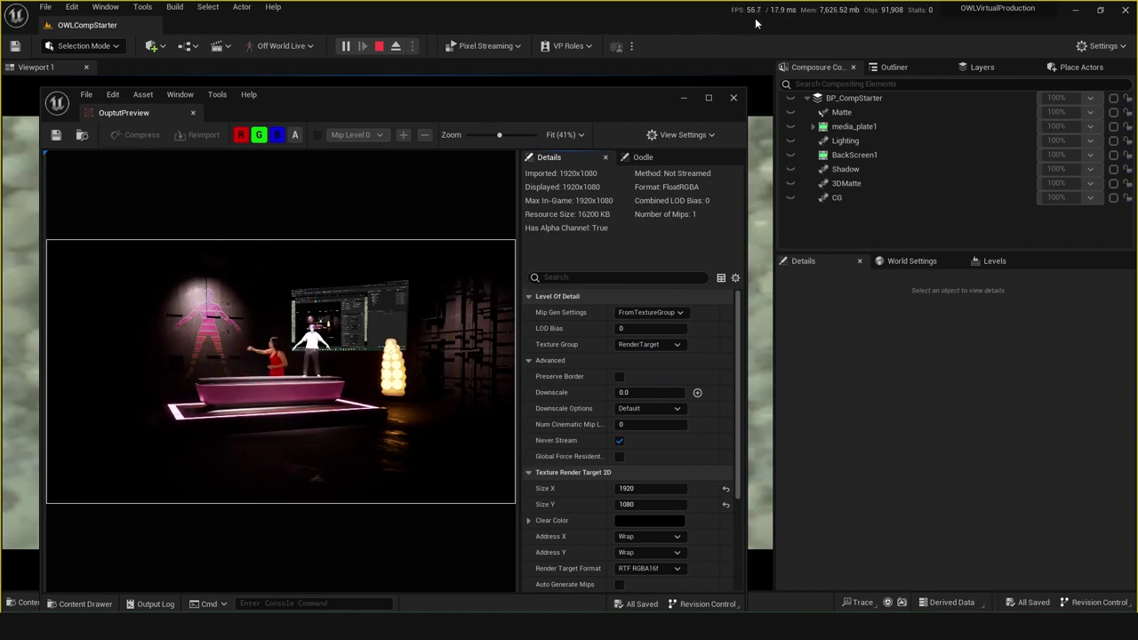
pyautogui.click(816, 414)
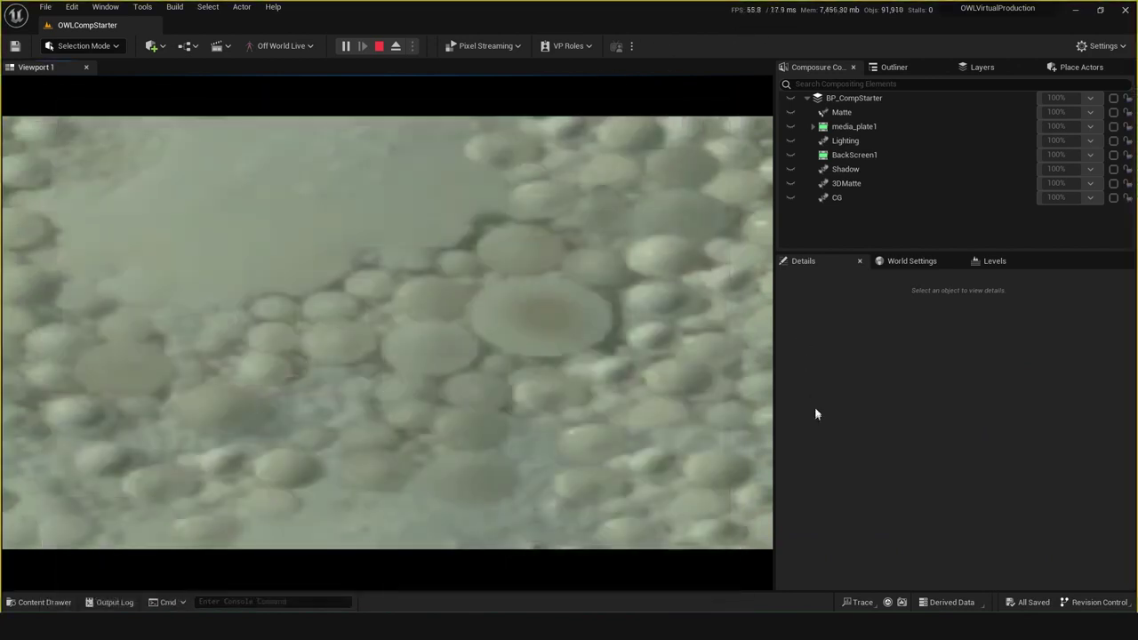
# Select BP_CompStarter during play and toggle its Render Target Compositing Output pass off and on again.
pyautogui.click(850, 99)
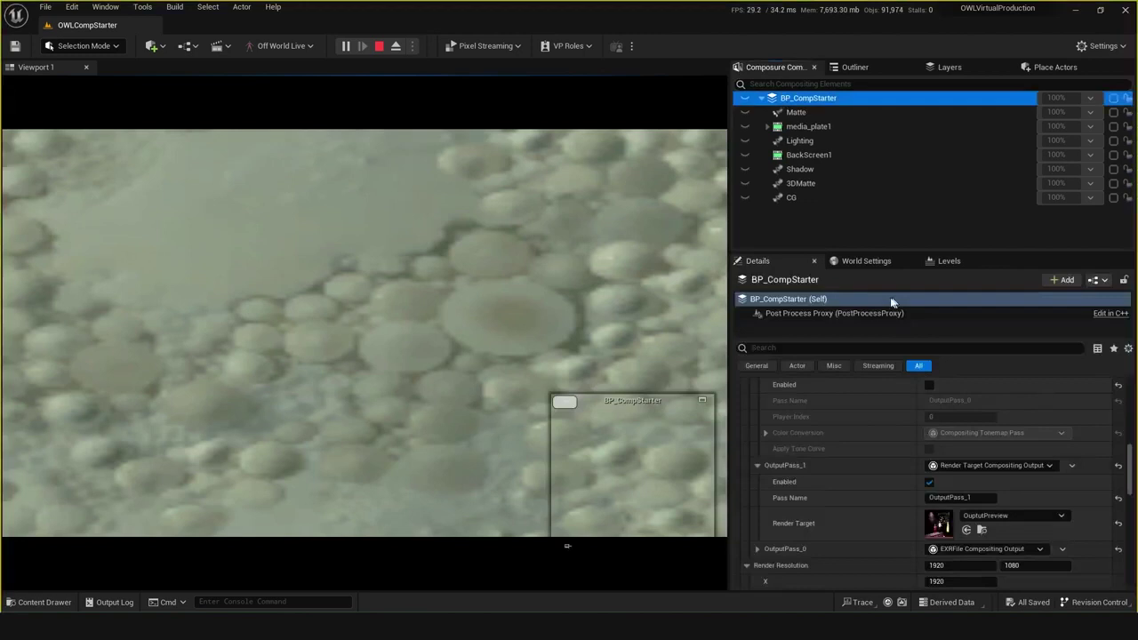
pyautogui.click(930, 481)
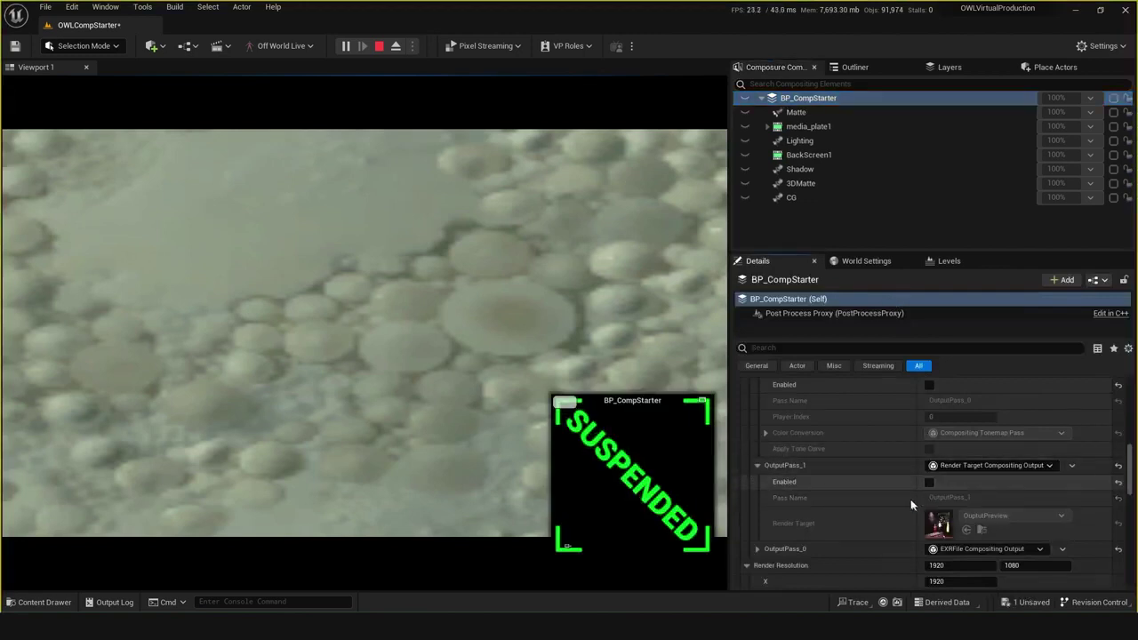
pyautogui.scroll(1, 911, 505)
pyautogui.click(929, 519)
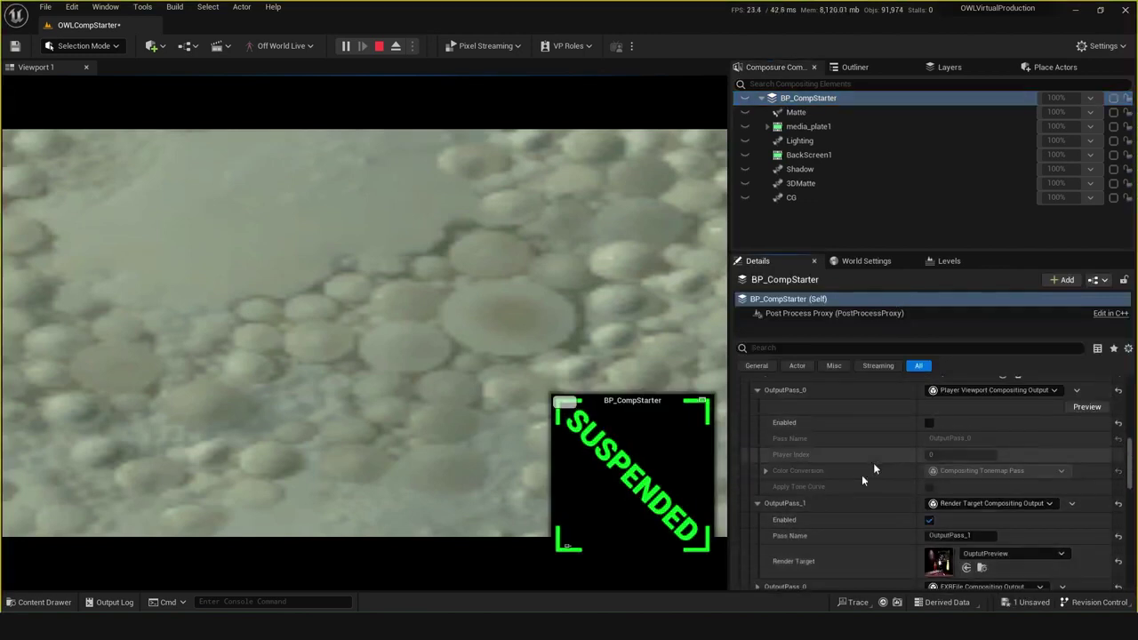
# Stop the play session and switch BP_CompStarter's enabled output from the Render Target pass back to the Player Viewport pass.
pyautogui.click(381, 45)
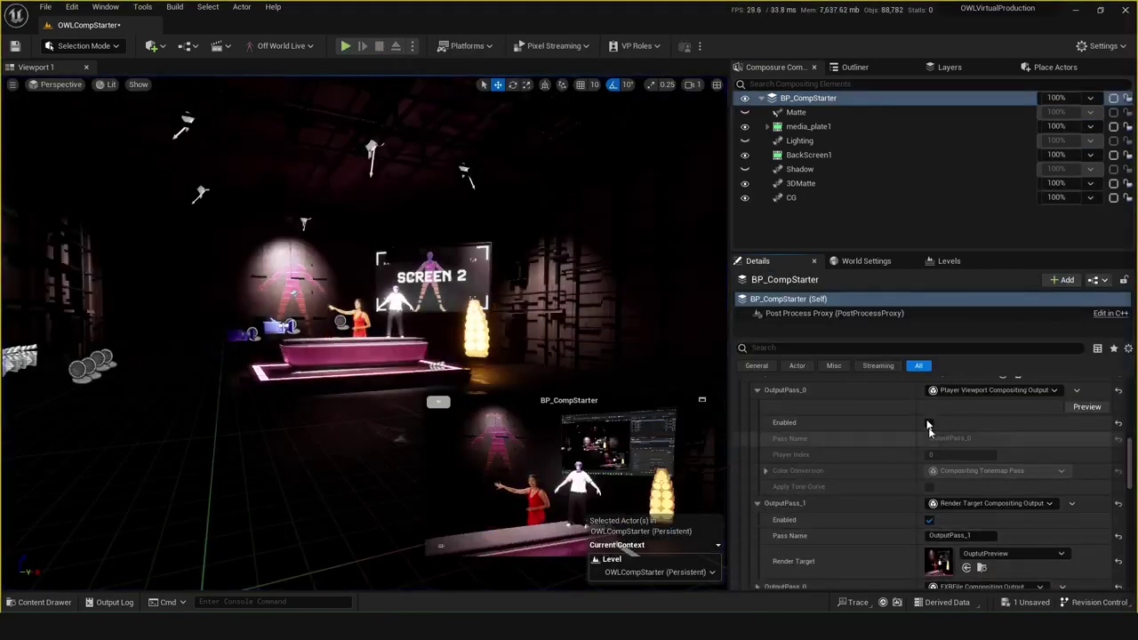
pyautogui.click(929, 423)
pyautogui.click(929, 520)
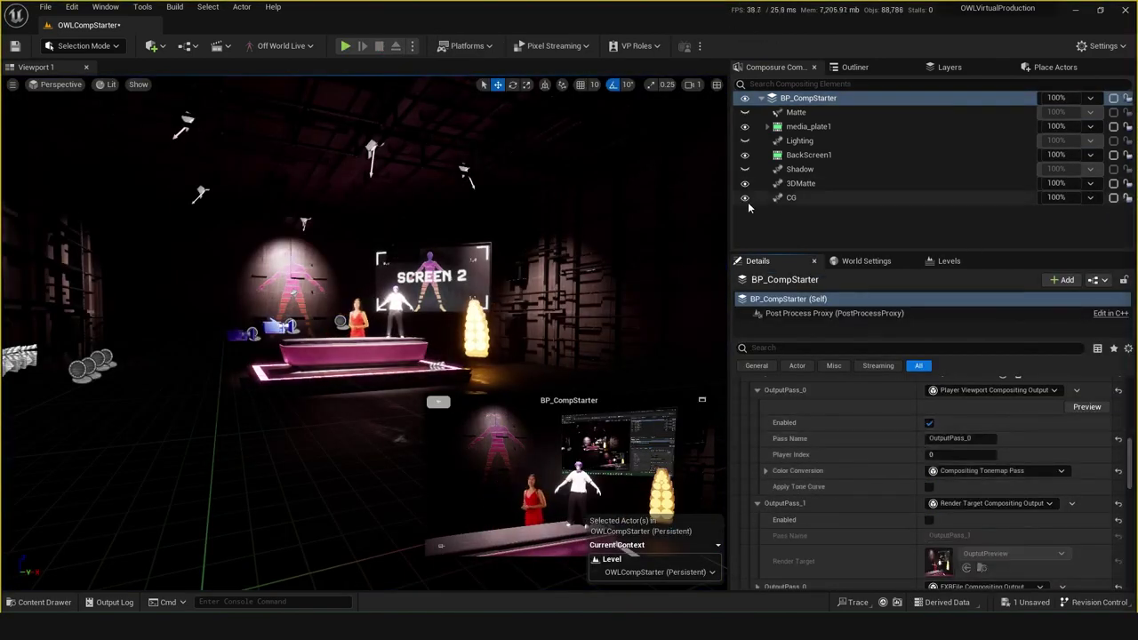
# Toggle rendering of the CG and 3DMatte elements off, on and off again to compare the editor frame rate.
pyautogui.click(746, 198)
pyautogui.click(745, 183)
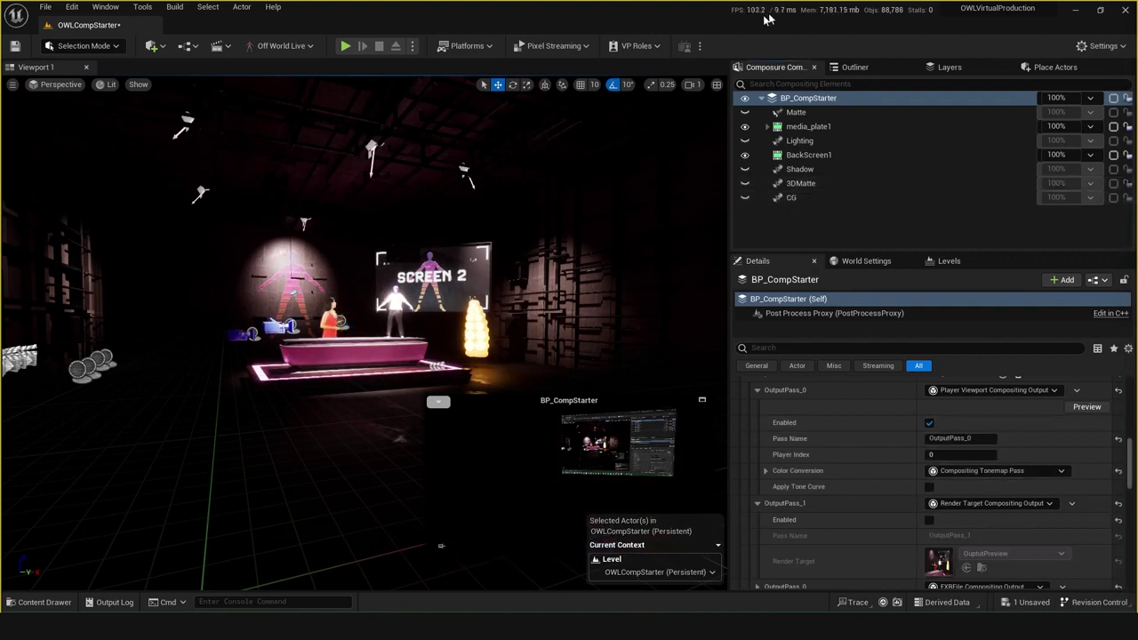
pyautogui.click(746, 198)
pyautogui.click(746, 183)
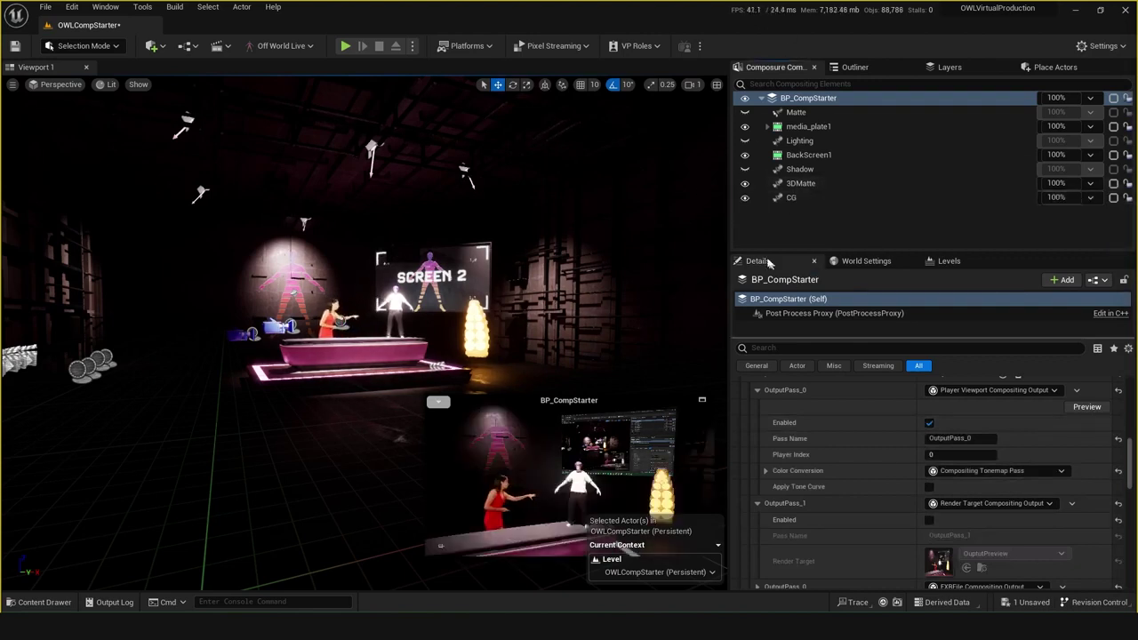
pyautogui.click(746, 197)
pyautogui.click(745, 183)
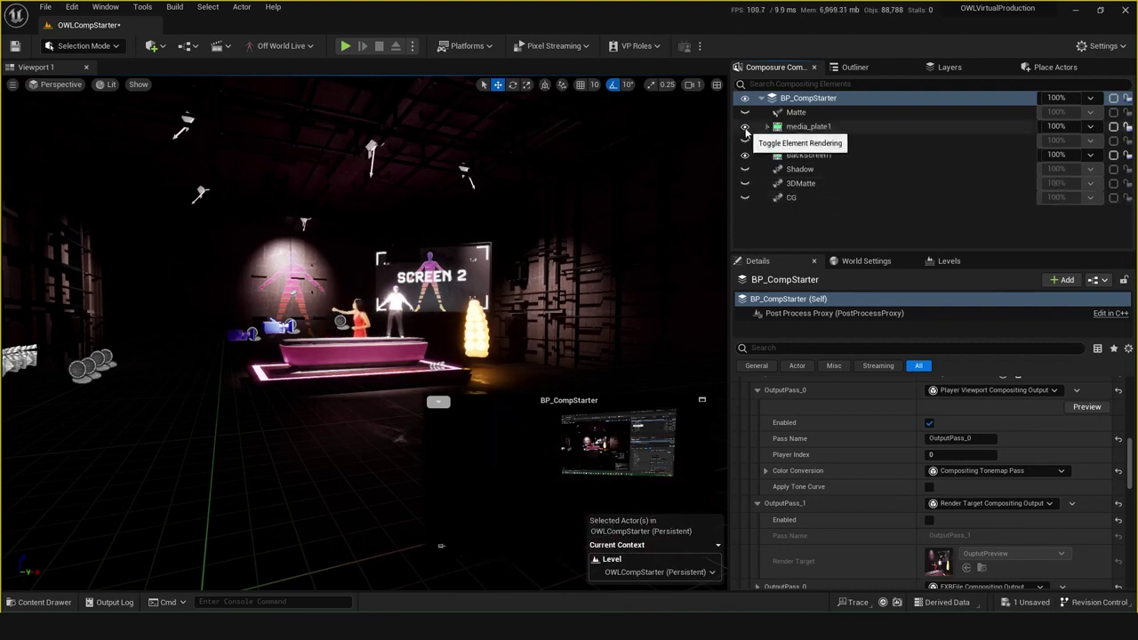
# Re-enable rendering of the CG and 3DMatte elements and save the level.
pyautogui.click(746, 198)
pyautogui.click(745, 183)
pyautogui.moveTo(372, 475); pyautogui.dragTo(398, 409)
pyautogui.hotkey('ctrl', 's')
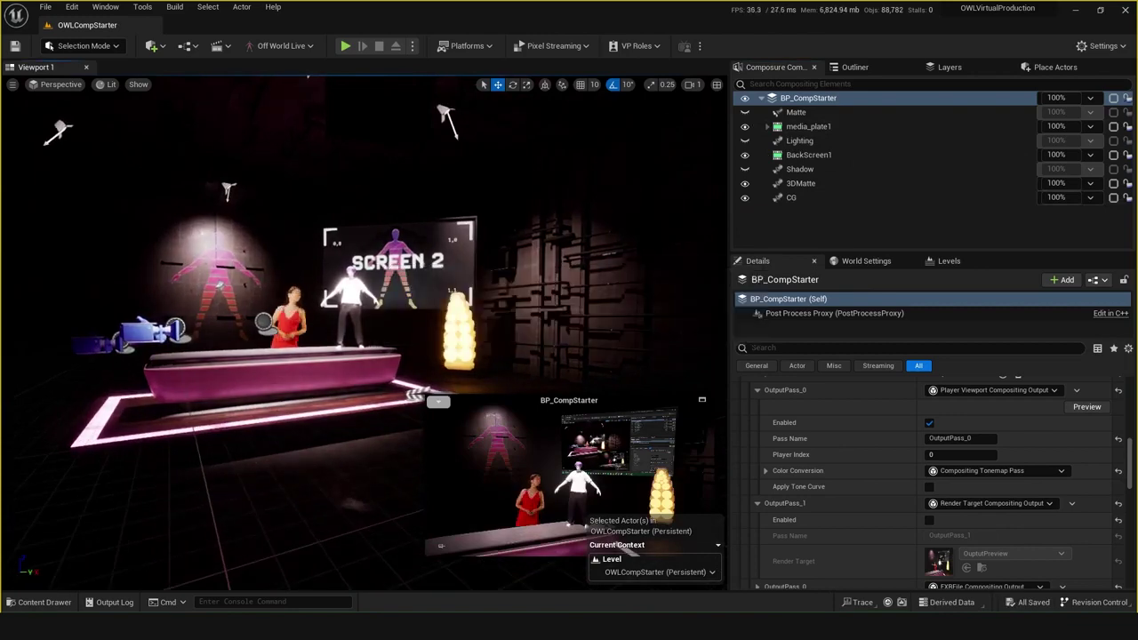
# Switch the viewport to the Shader Complexity view mode, deselect BP_CompStarter and inspect the studio set.
pyautogui.moveTo(399, 409); pyautogui.dragTo(281, 428, button='right')
pyautogui.click(106, 84)
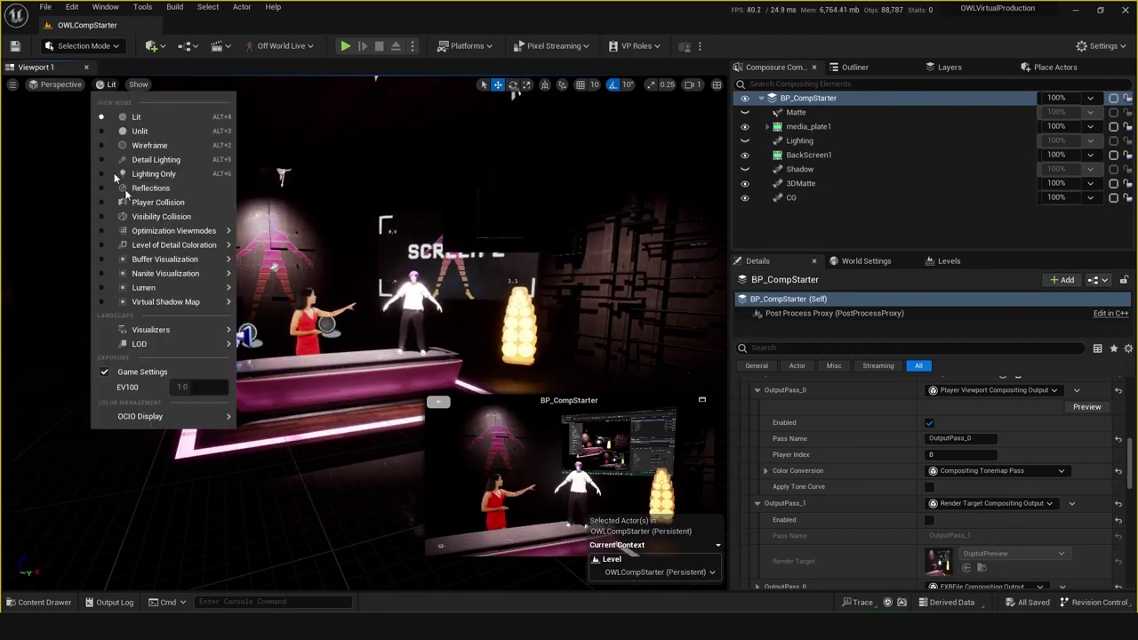
pyautogui.moveTo(182, 232)
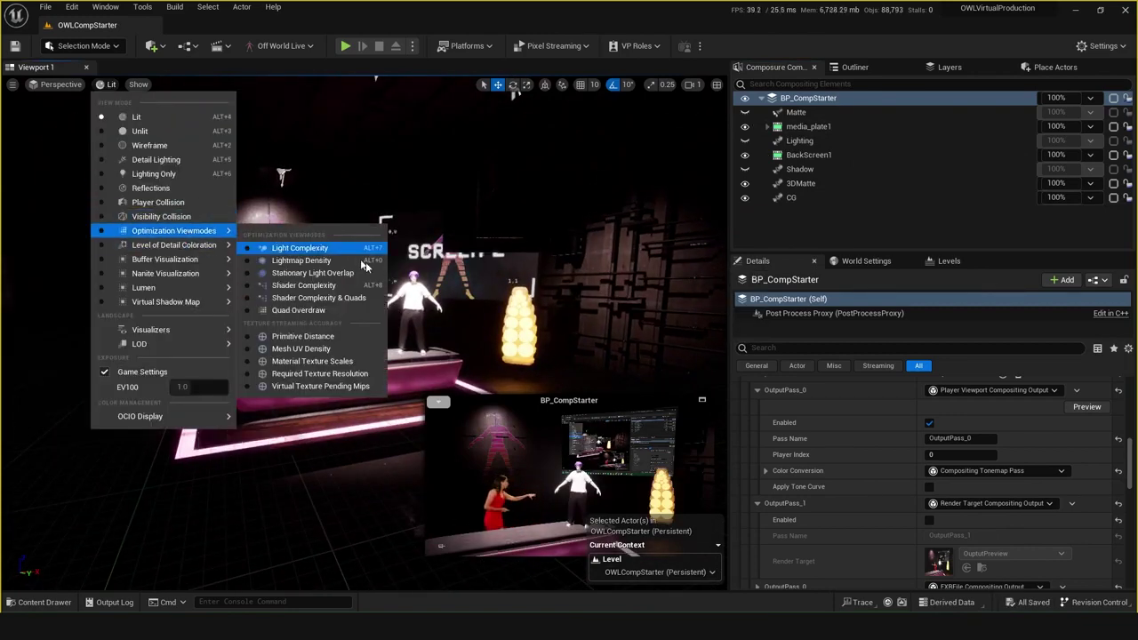
pyautogui.click(325, 290)
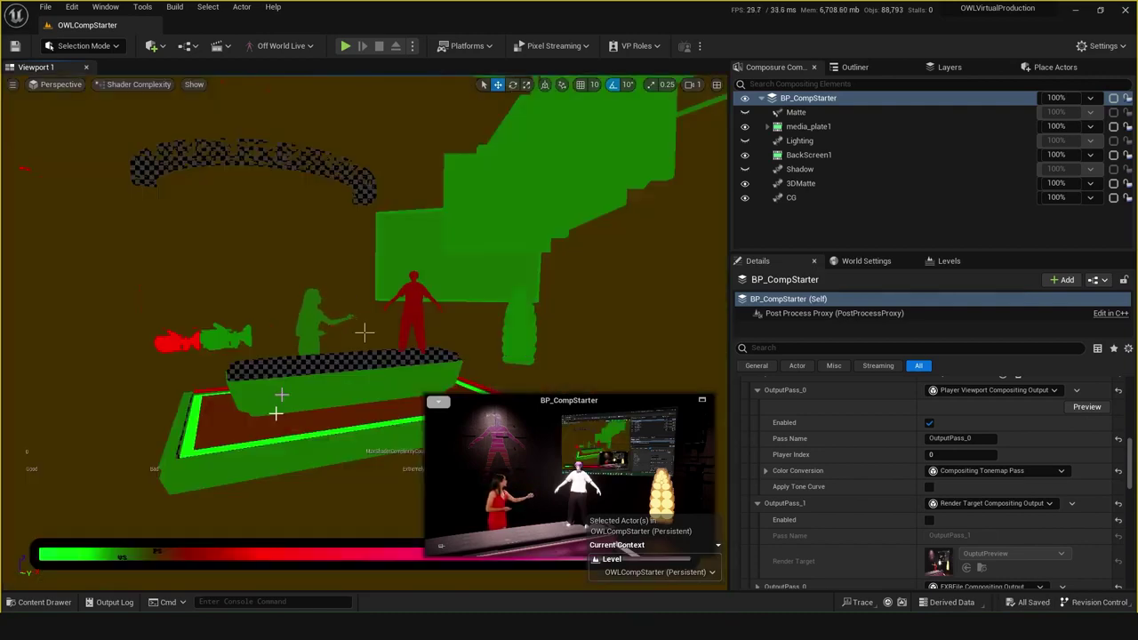
pyautogui.click(779, 226)
pyautogui.moveTo(425, 292); pyautogui.dragTo(365, 333)
pyautogui.scroll(3, 364, 333)
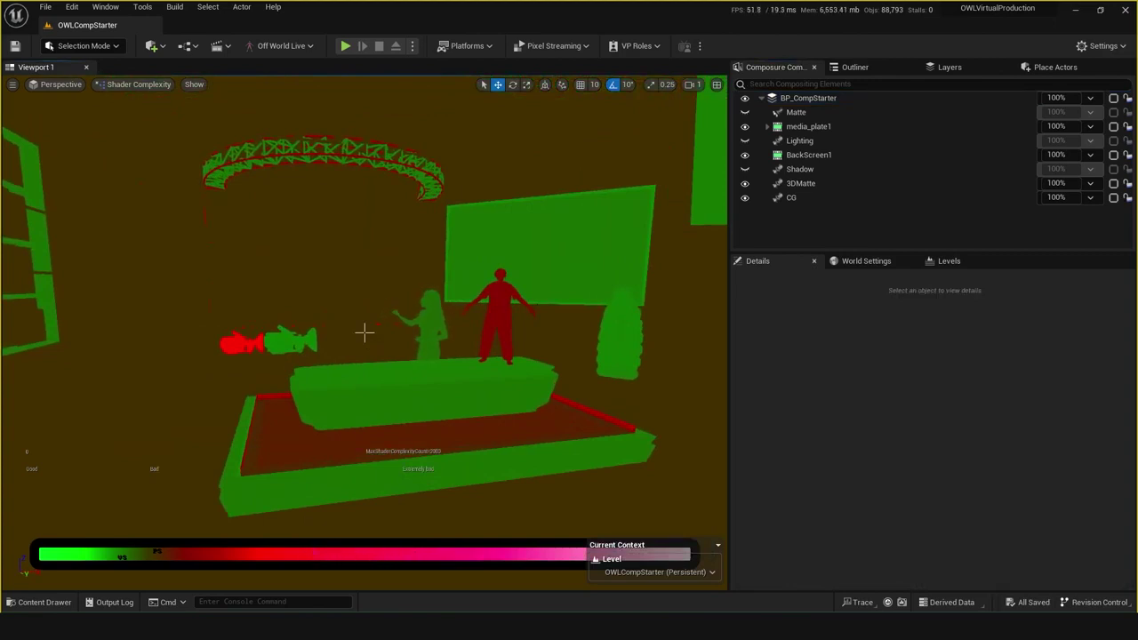
# Switch the viewport to the Light Complexity view mode and inspect the lighting cost across the studio set.
pyautogui.moveTo(365, 332); pyautogui.dragTo(365, 333, button='right')
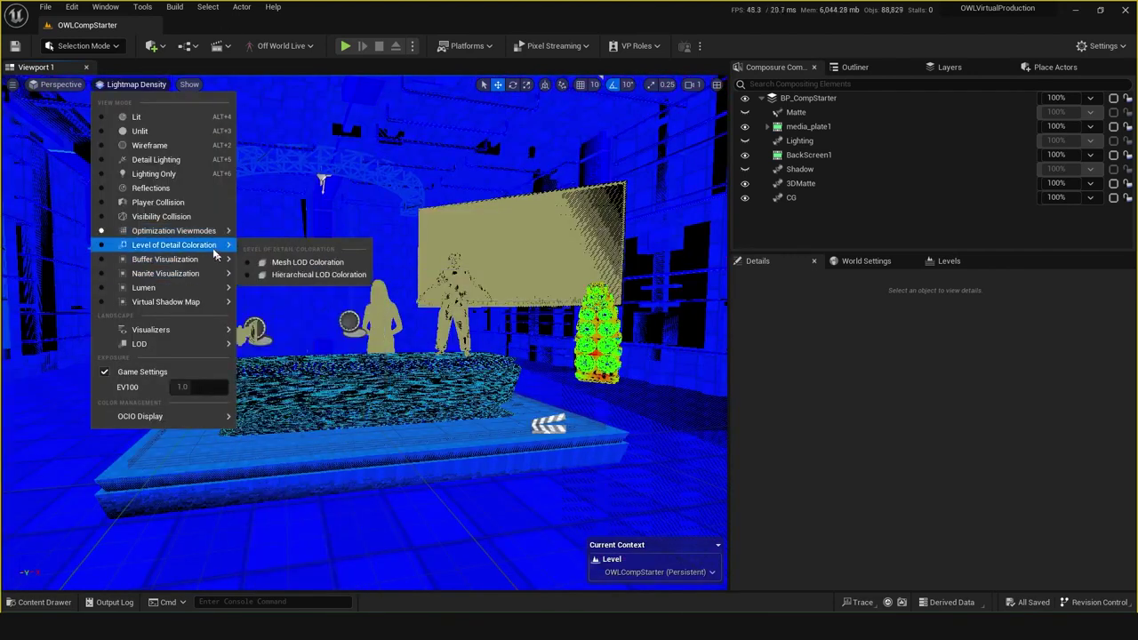
pyautogui.click(320, 250)
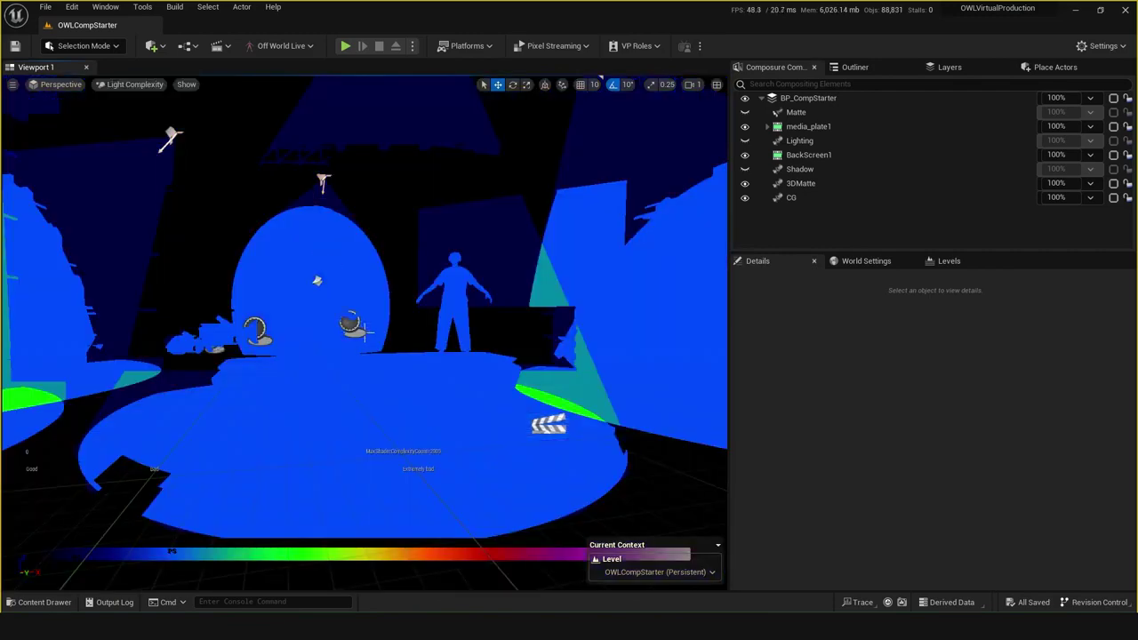
pyautogui.moveTo(365, 332); pyautogui.dragTo(365, 333, button='right')
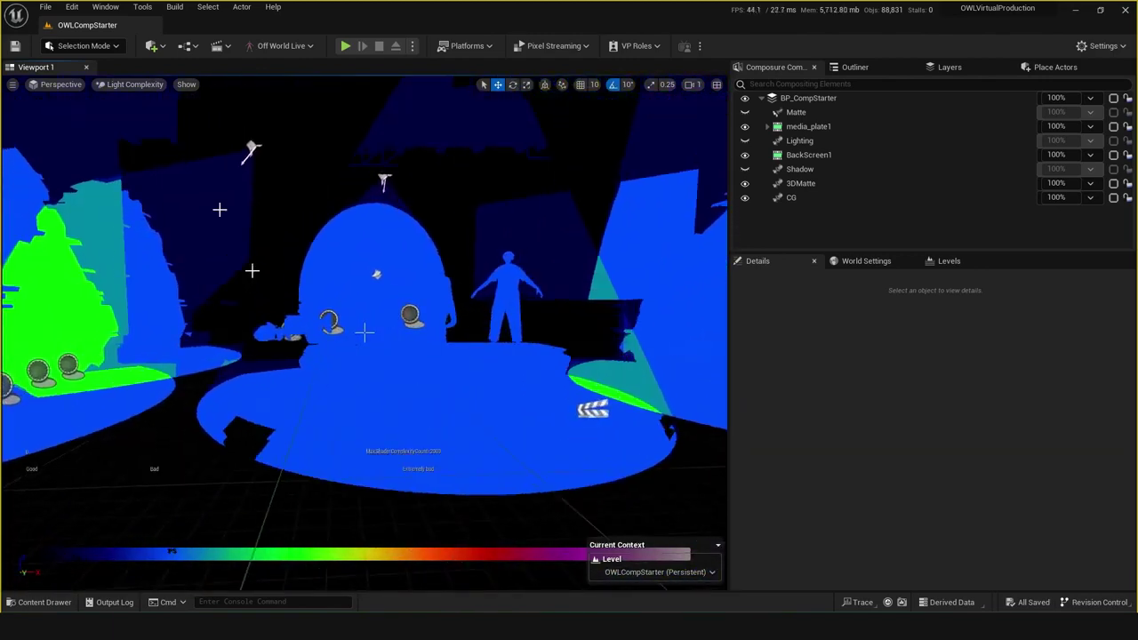
# Return the viewport to the Lit view mode and move in closer to the presenter and Screen 2.
pyautogui.click(140, 84)
pyautogui.click(147, 118)
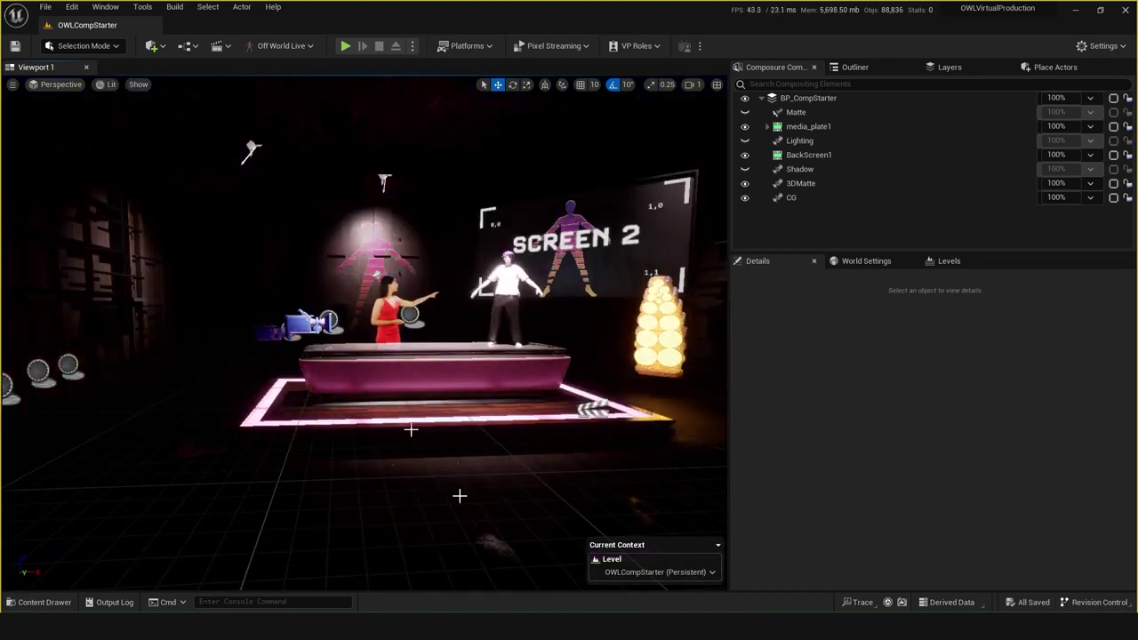
pyautogui.moveTo(364, 332); pyautogui.dragTo(525, 302, button='right')
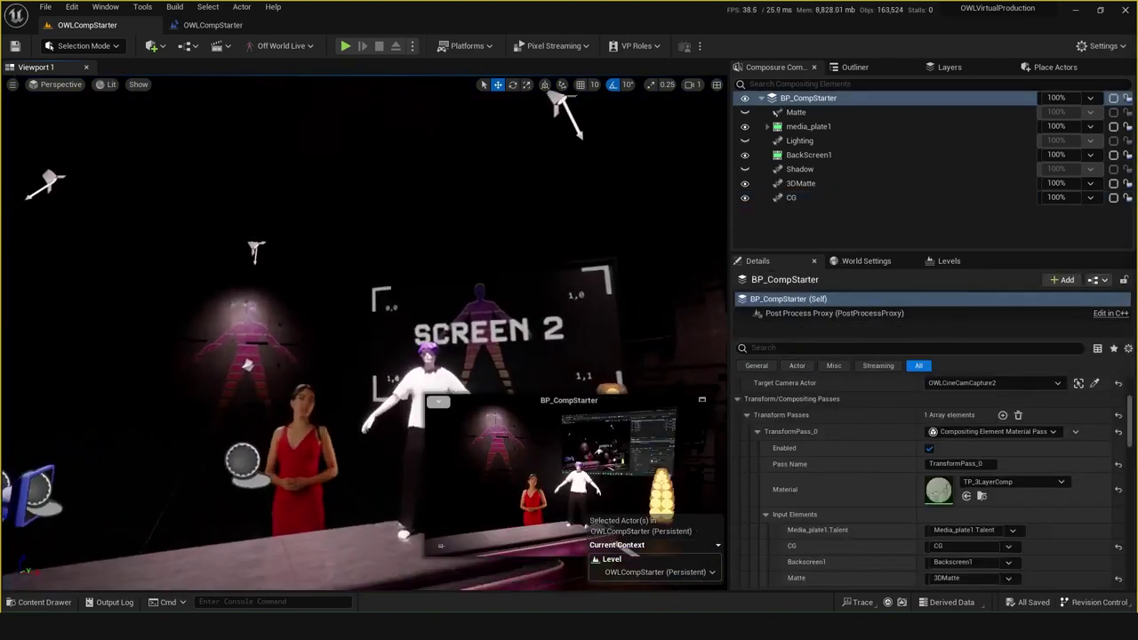
pyautogui.moveTo(365, 332); pyautogui.dragTo(365, 373, button='right')
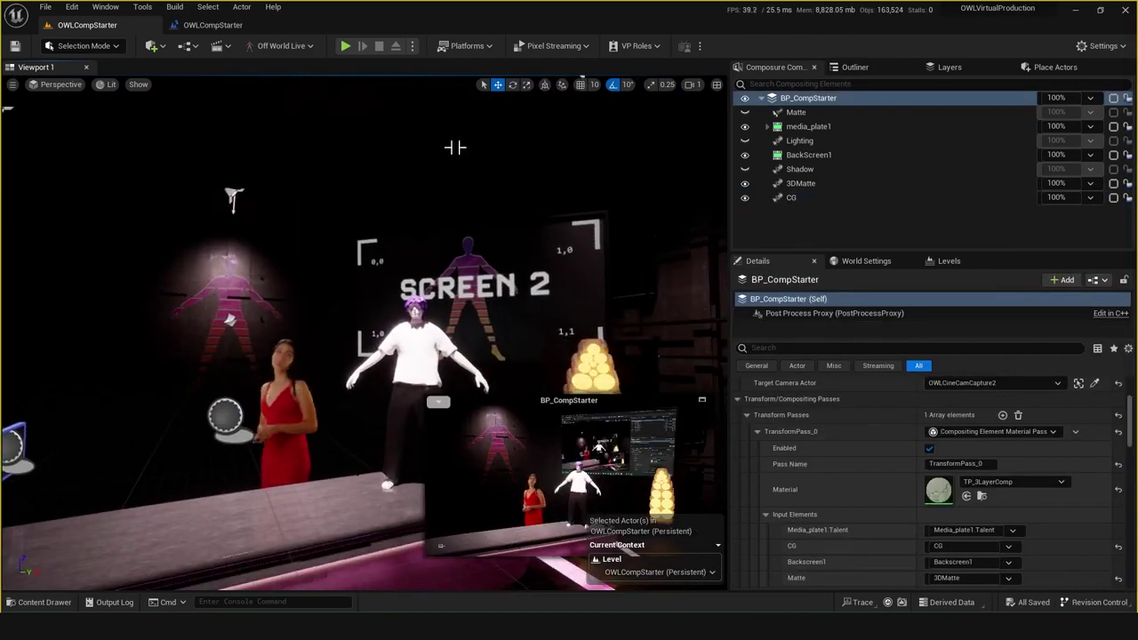
# Select the CG element and review its capture render settings, including the upscaling and screen percentage options.
pyautogui.click(791, 201)
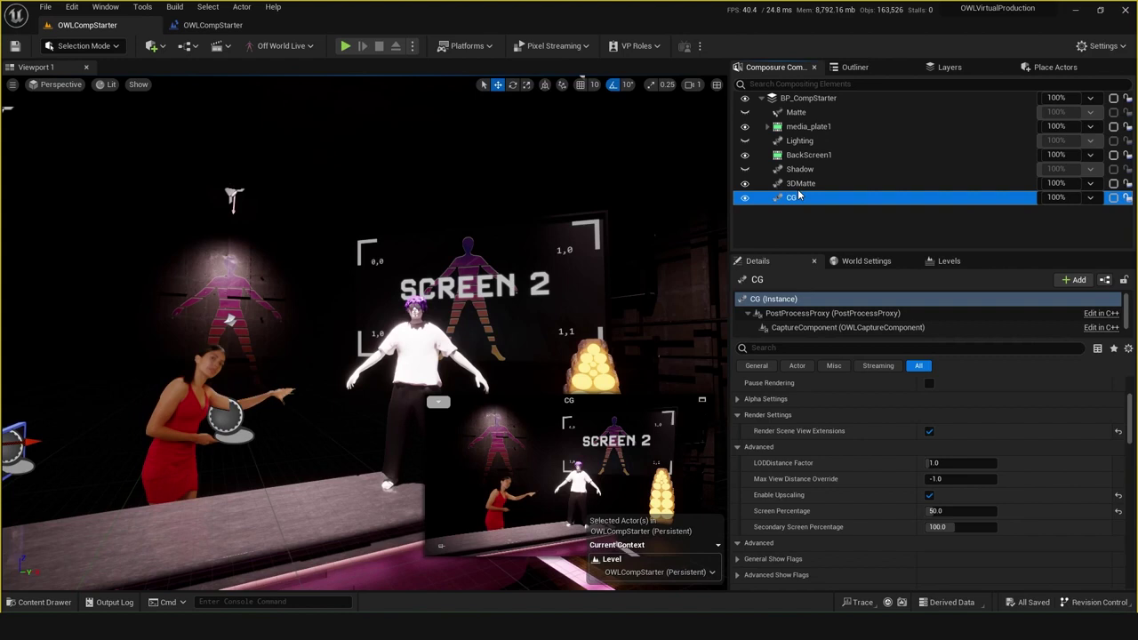
pyautogui.scroll(3, 821, 495)
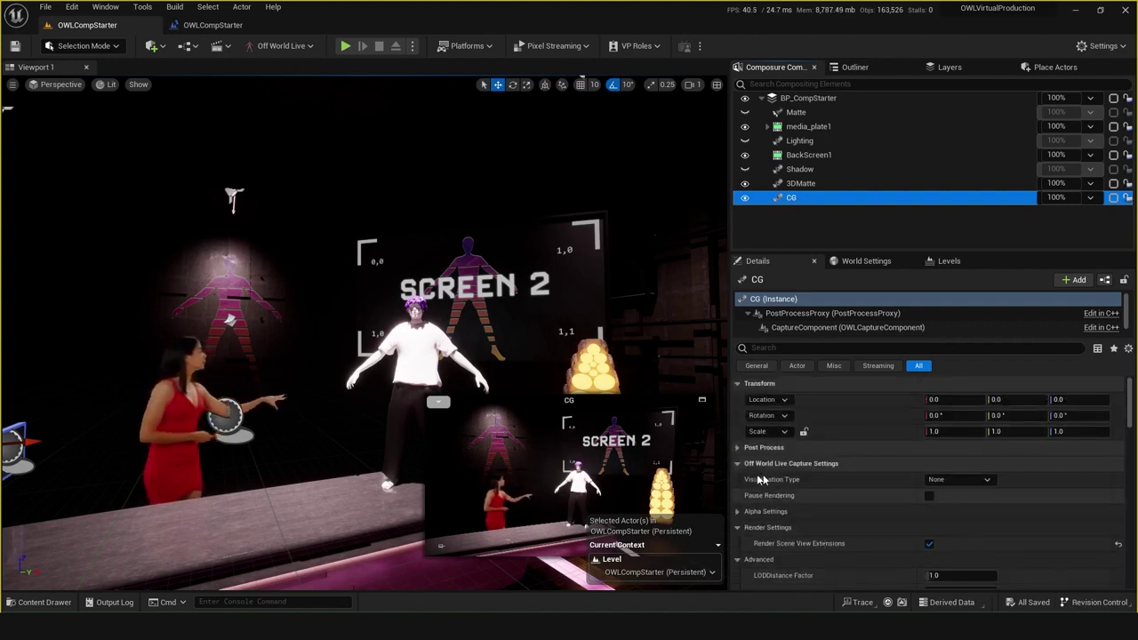
pyautogui.scroll(-1, 800, 472)
pyautogui.scroll(-1, 749, 475)
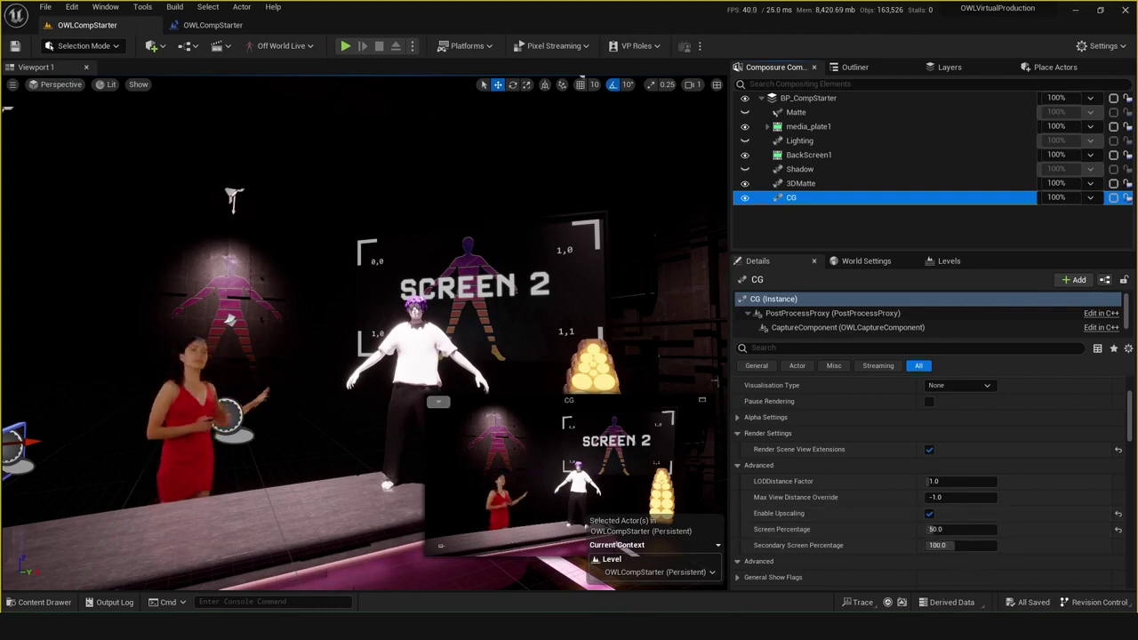
# Open the CG element's preview in a separate window and compare it with the BP_CompStarter composite.
pyautogui.click(702, 399)
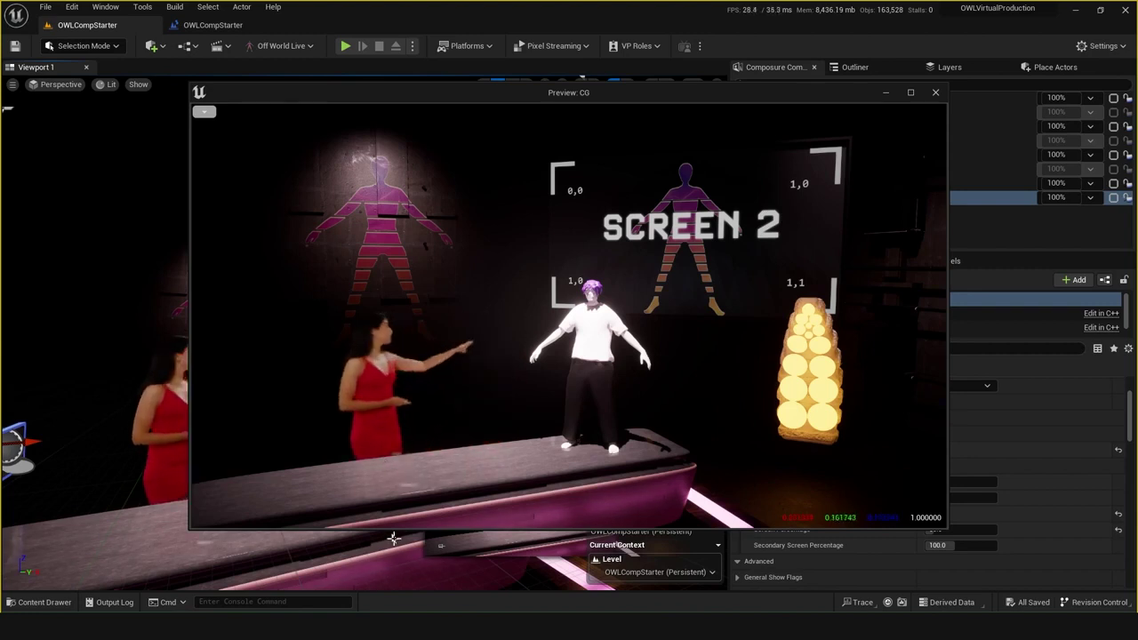
pyautogui.moveTo(749, 98); pyautogui.dragTo(588, 218)
pyautogui.click(809, 99)
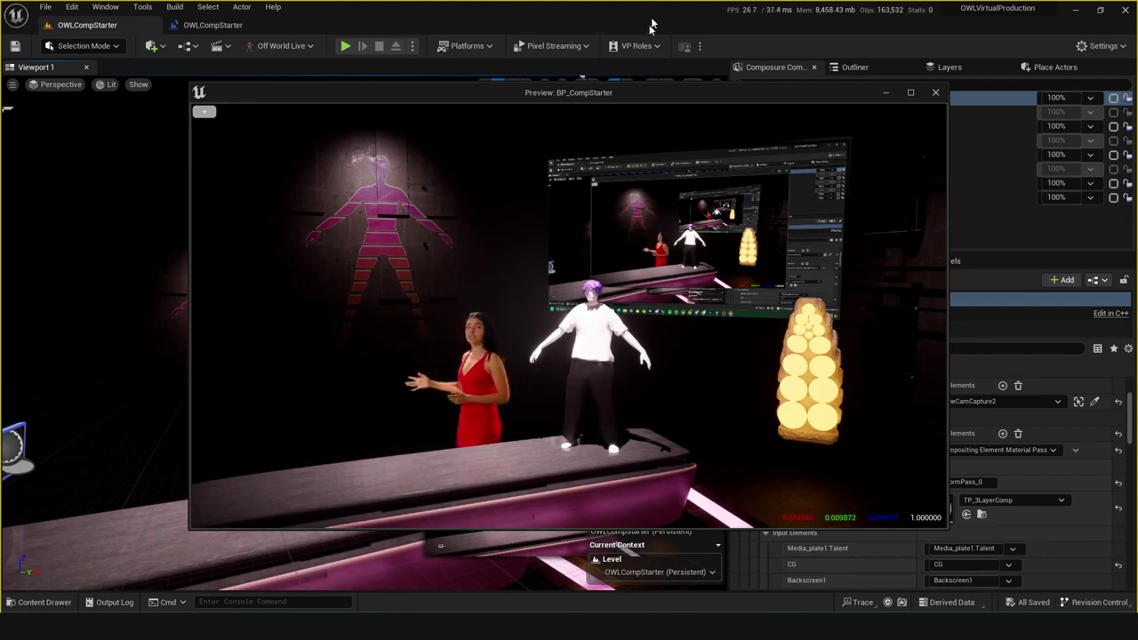
pyautogui.moveTo(678, 92); pyautogui.dragTo(480, 84)
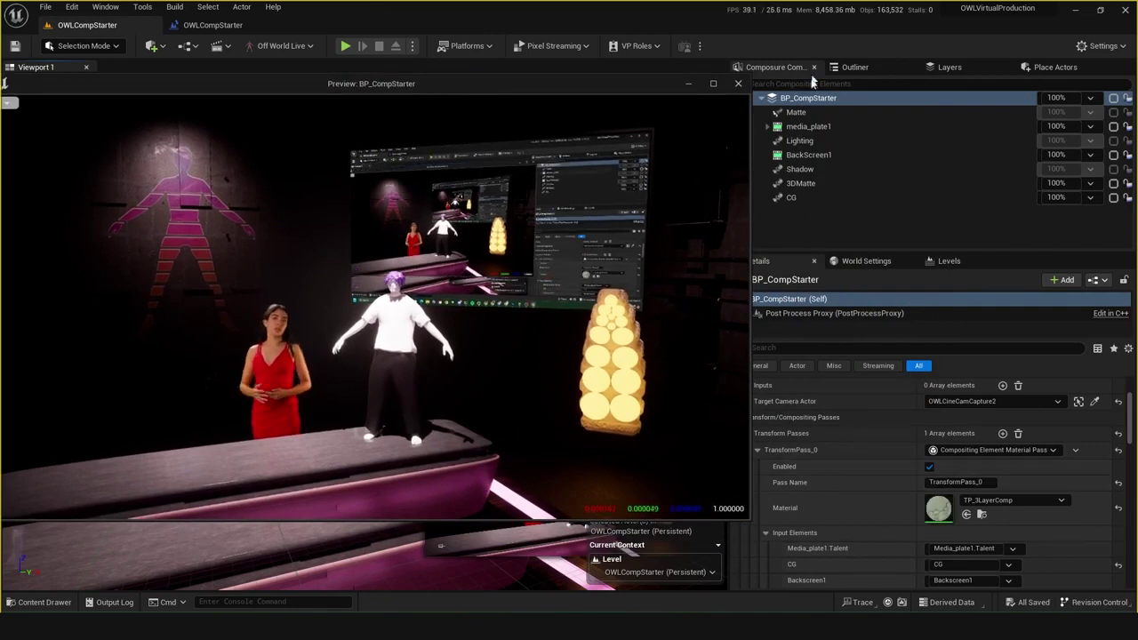
# Enable Render Scene View Extensions on the CG element and set its screen percentage to 99.
pyautogui.click(806, 197)
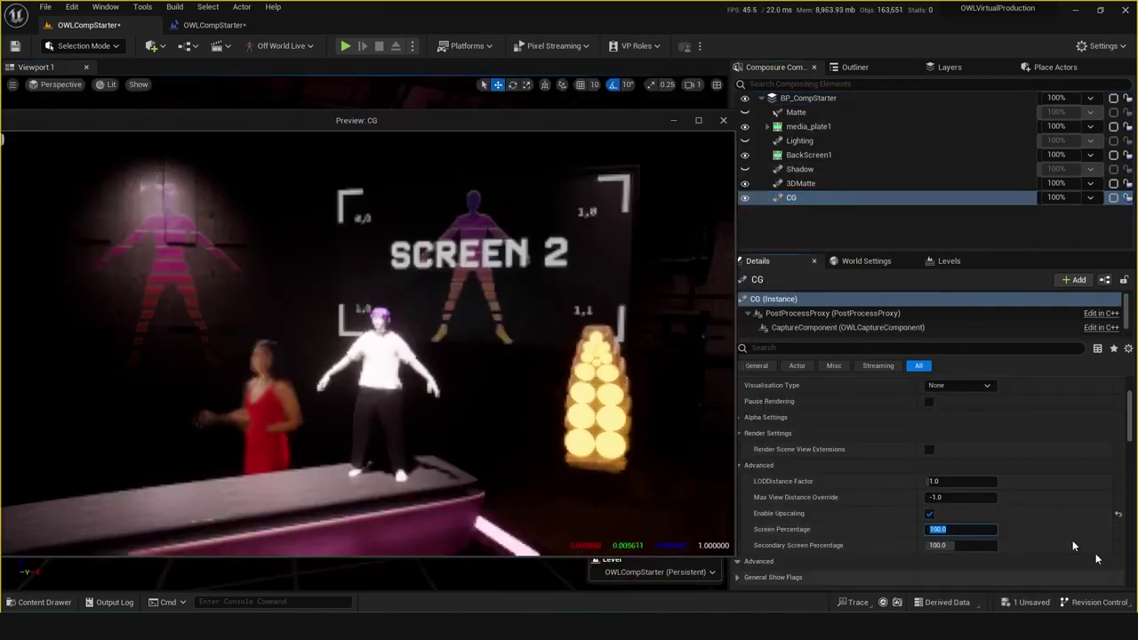
pyautogui.hotkey('shift', 'Tab')
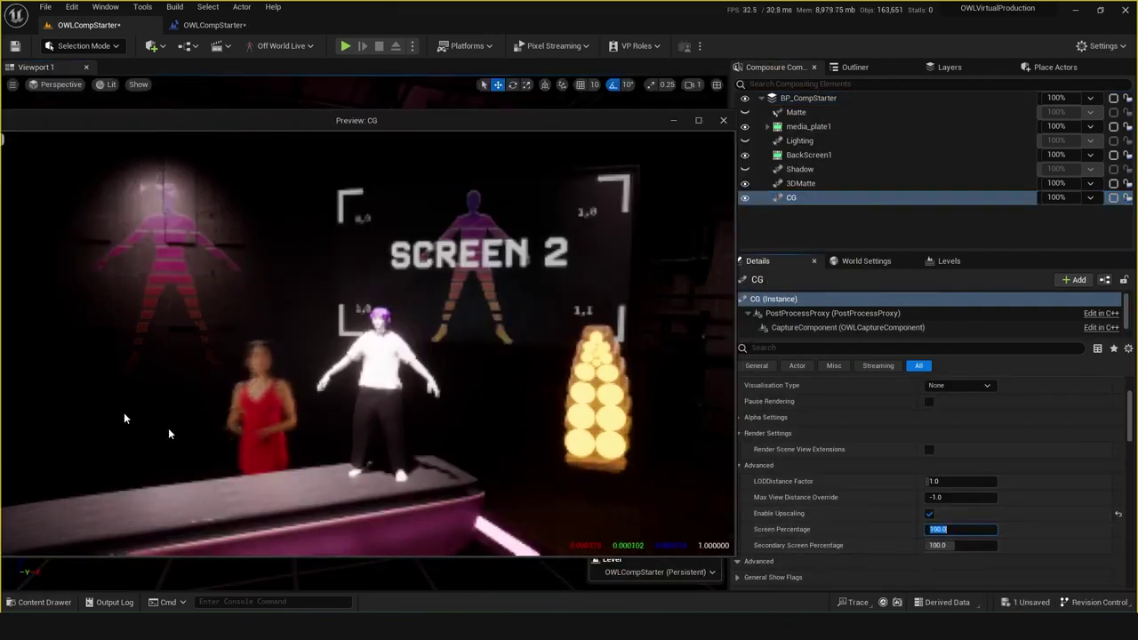
pyautogui.write('99')
pyautogui.press('Return')
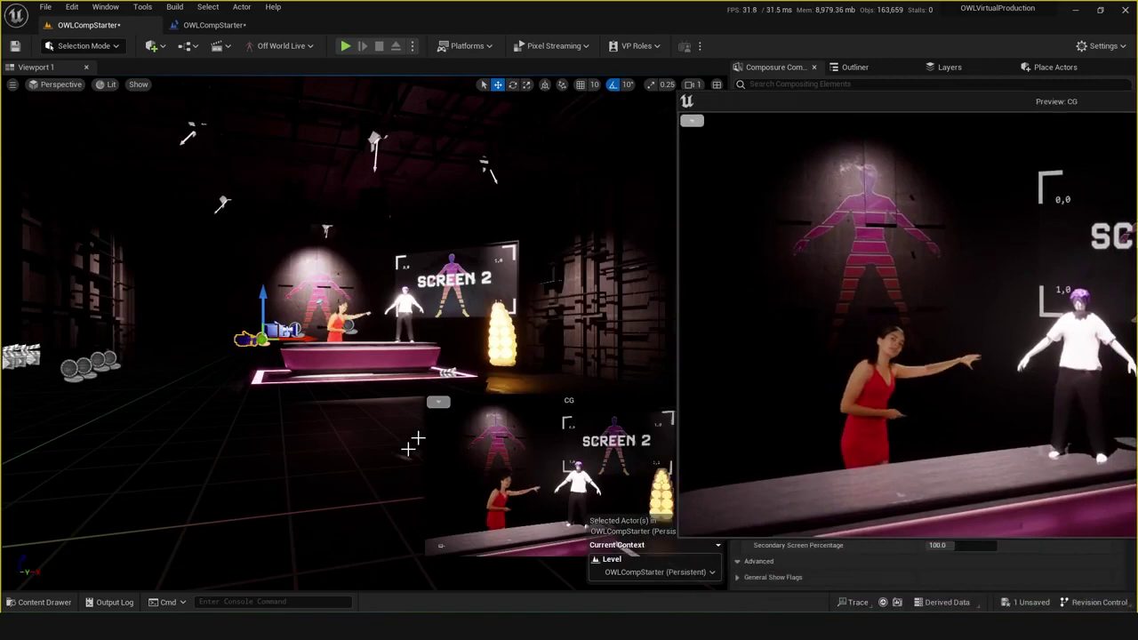
# Play the level in the editor, move around the composited set to judge the frame rate, and stop the session.
pyautogui.moveTo(408, 449); pyautogui.dragTo(382, 441, button='right')
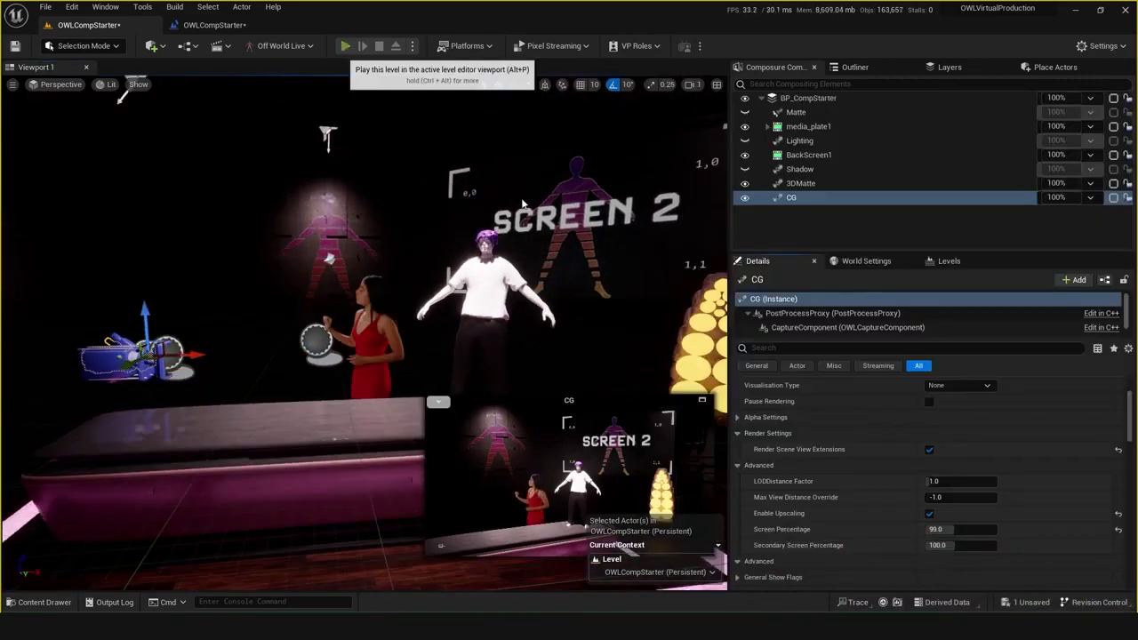
pyautogui.hotkey('alt', 'p')
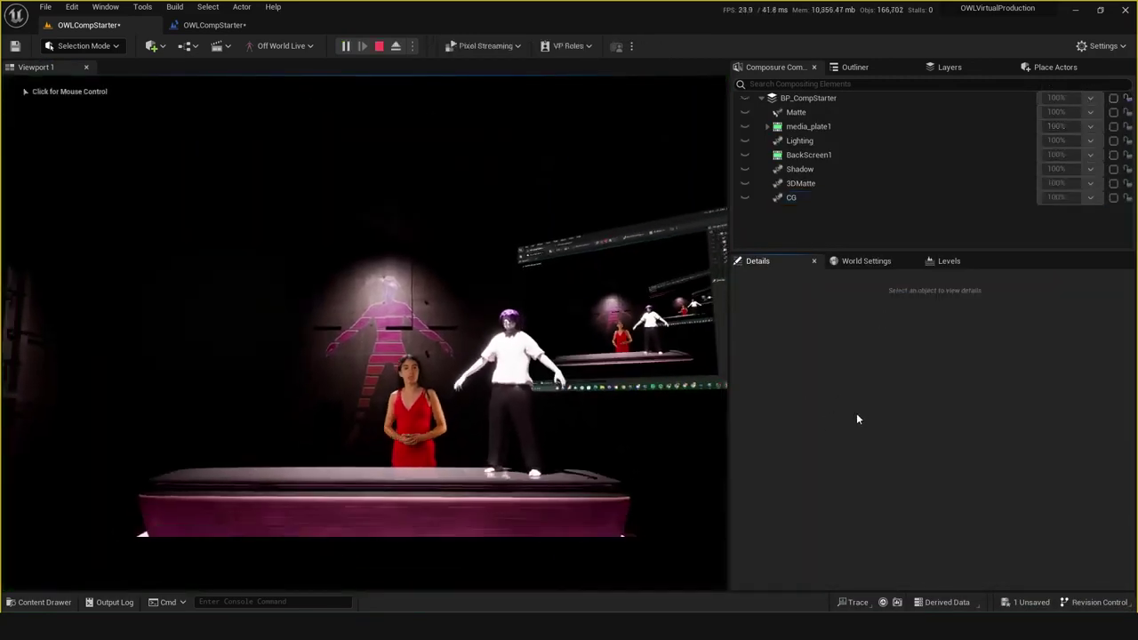
pyautogui.click(412, 451)
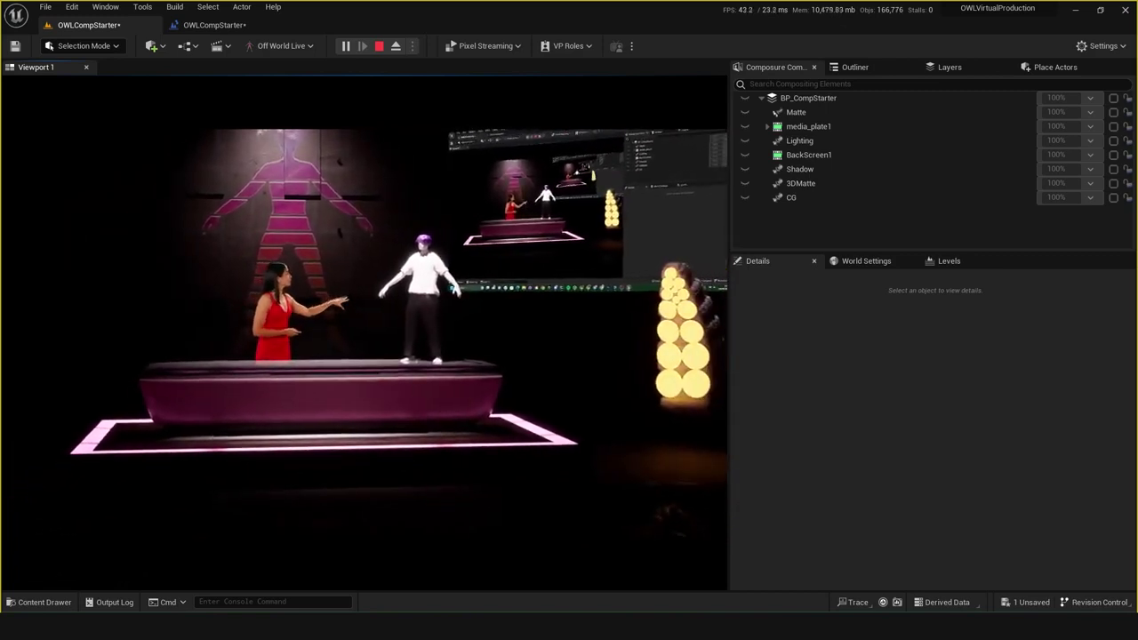
pyautogui.press('Escape')
# Open the CG element's screen percentage for editing, set the 3DMatte element's screen percentage to 25, and save the level.
pyautogui.click(791, 198)
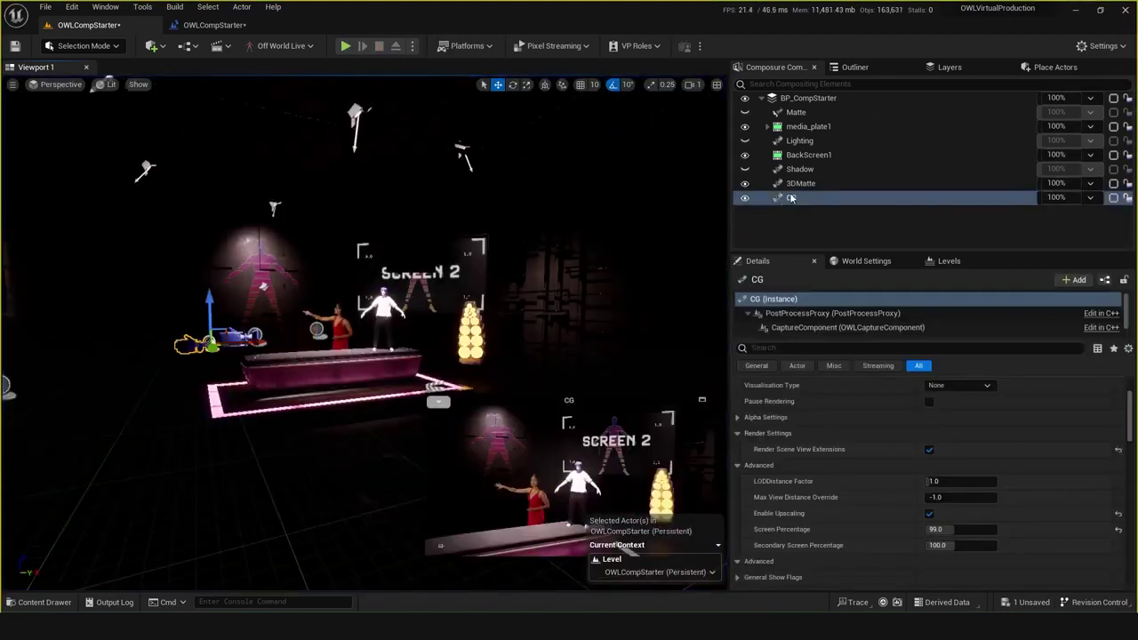
pyautogui.click(939, 530)
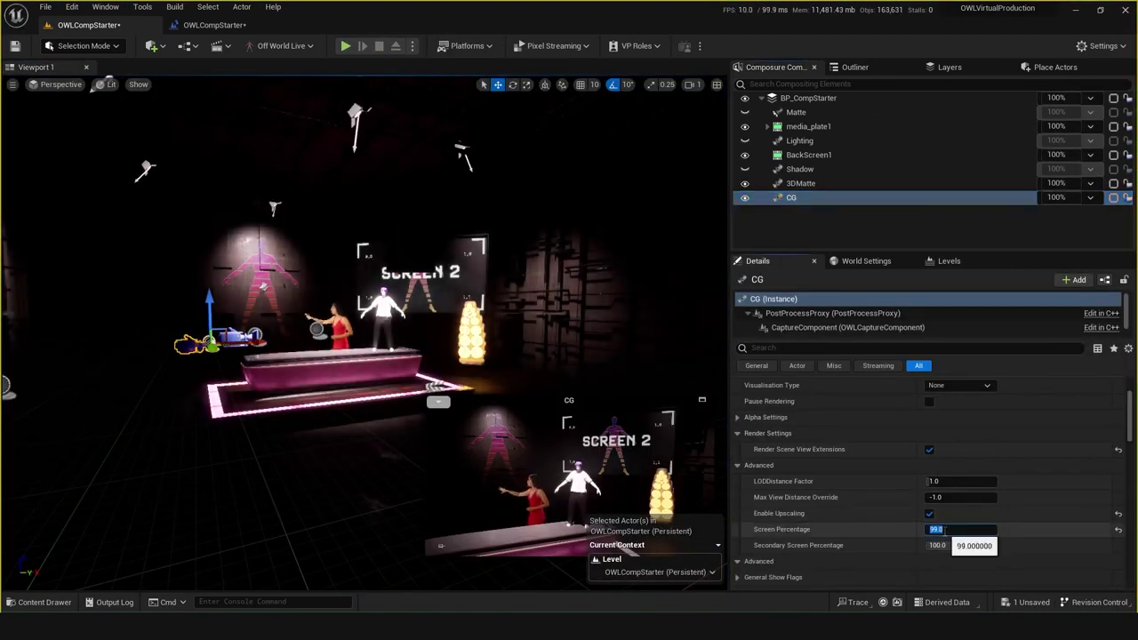
pyautogui.click(801, 183)
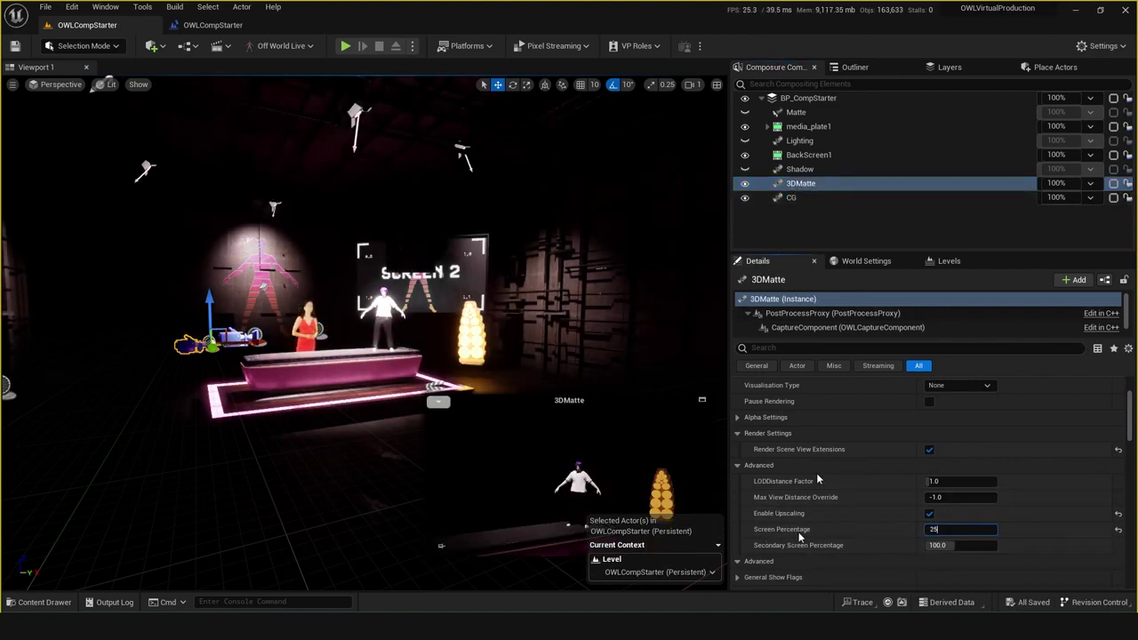
pyautogui.press('Return')
pyautogui.click(927, 531)
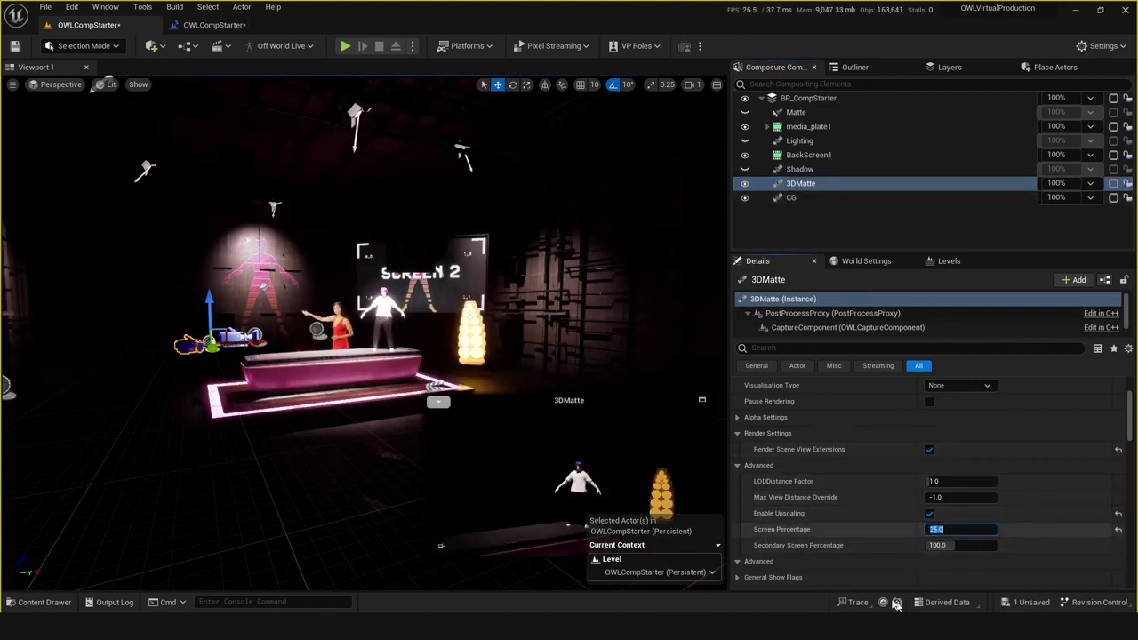
pyautogui.click(15, 45)
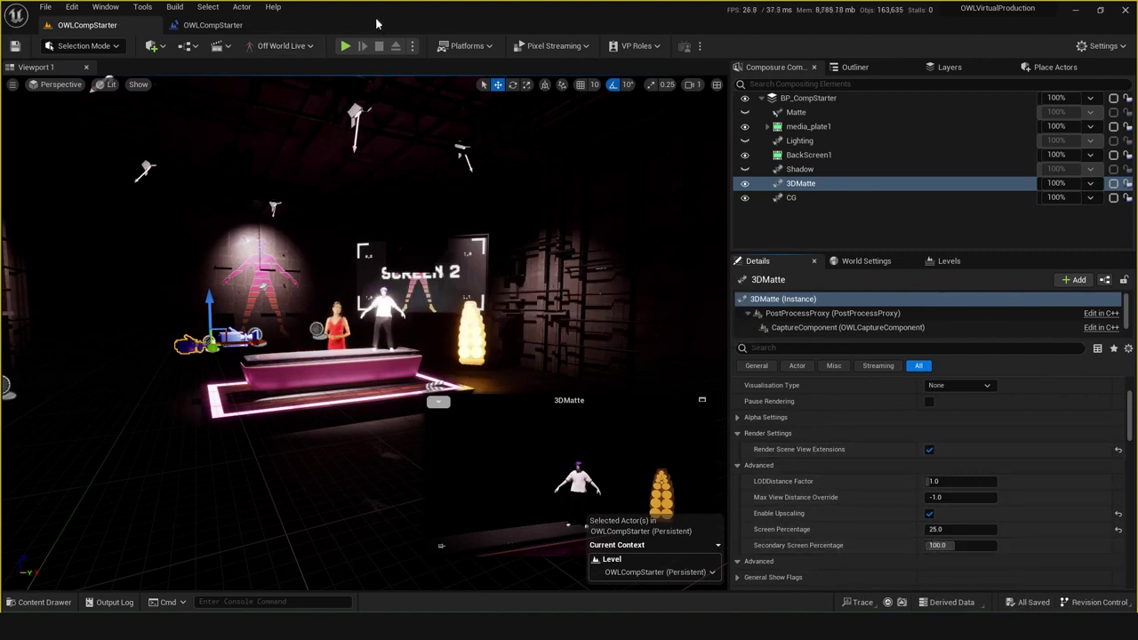
# Run a play session, inspect the white-shirted character's edges and the frame rate at the reduced screen percentage, and stop it.
pyautogui.click(352, 47)
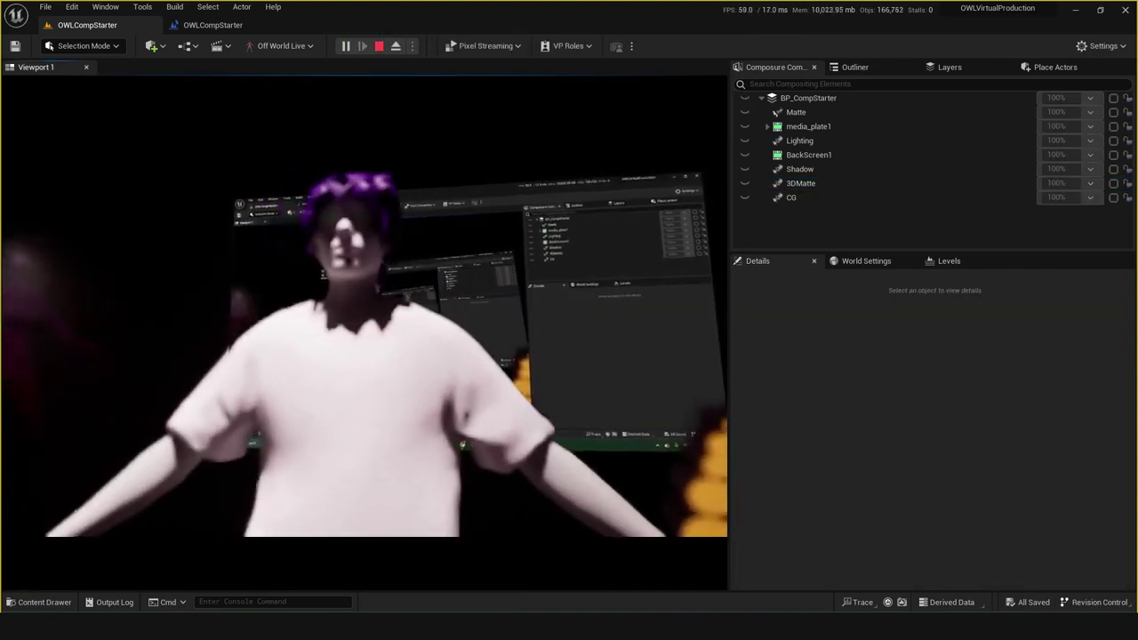
pyautogui.hotkey('shift', 'F1')
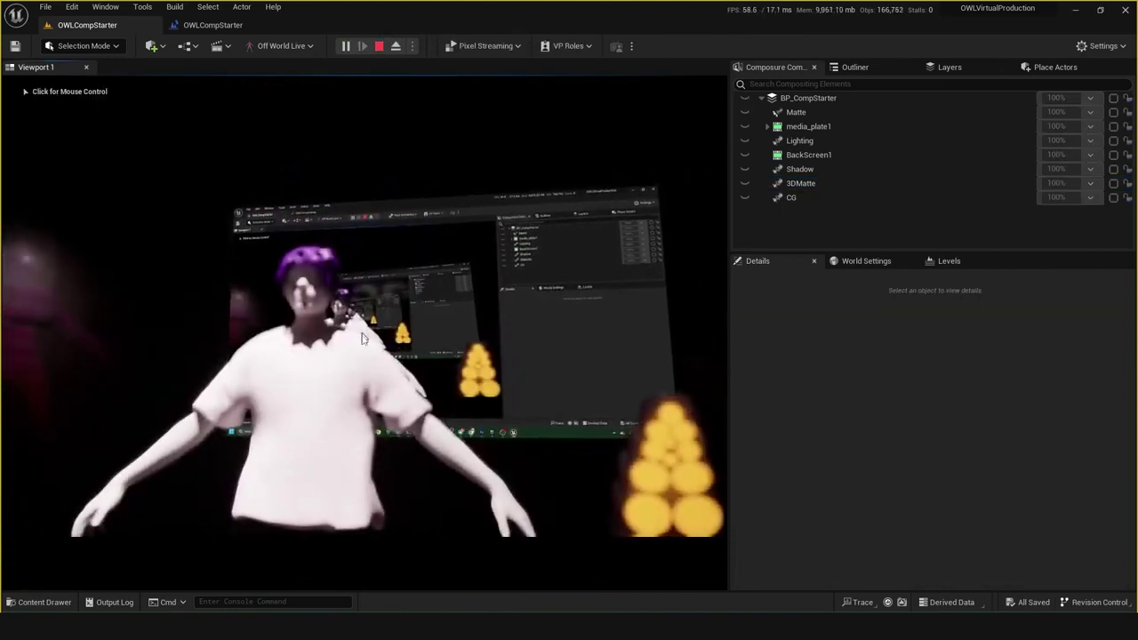
pyautogui.click(247, 312)
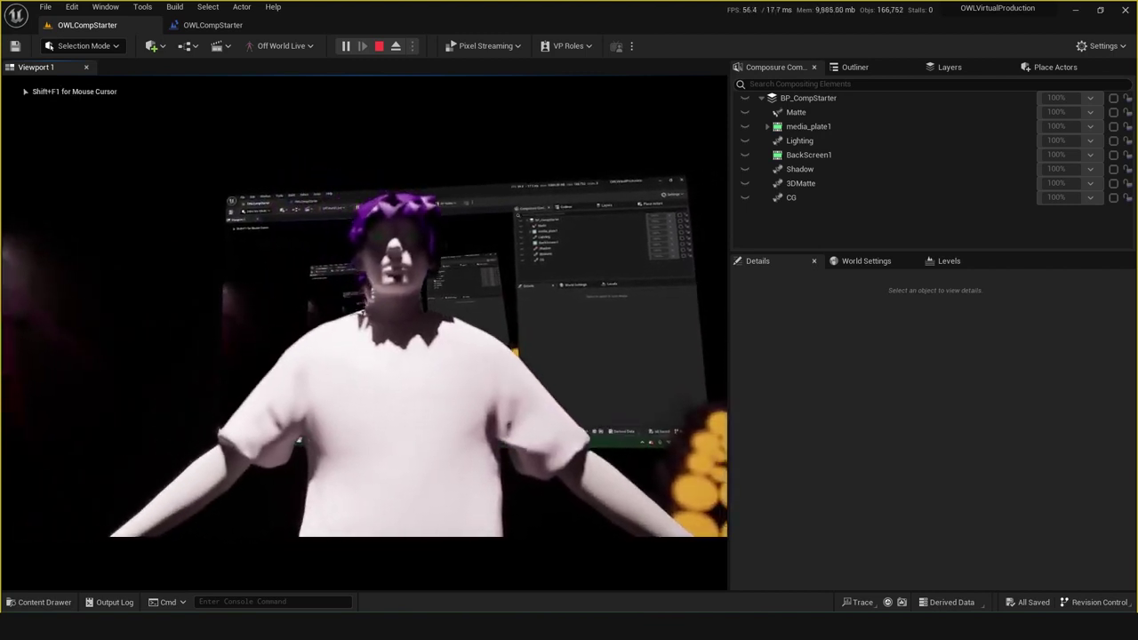
pyautogui.hotkey('shift', 'F1')
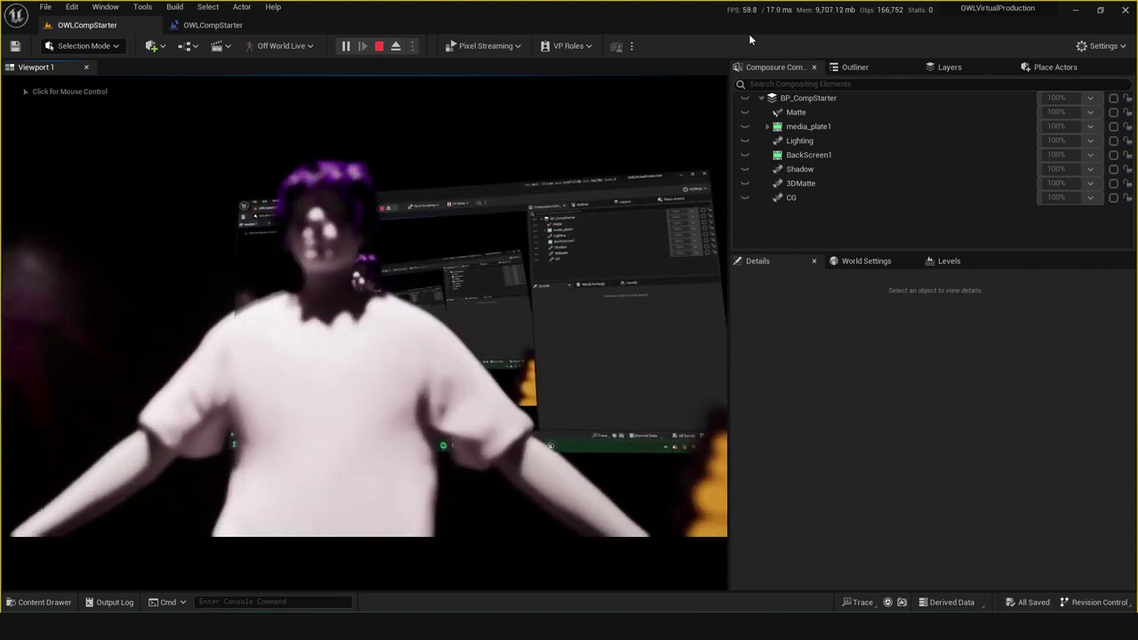
pyautogui.click(347, 406)
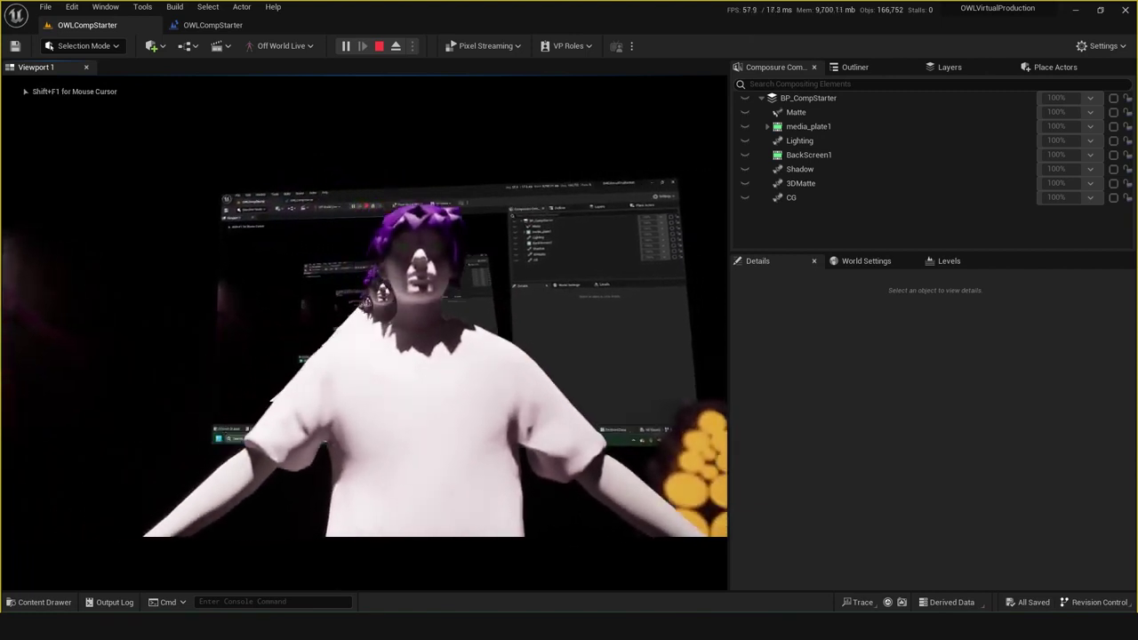
pyautogui.press('Escape')
# Set the 3DMatte element's screen percentage to 50 and save the level.
pyautogui.click(800, 183)
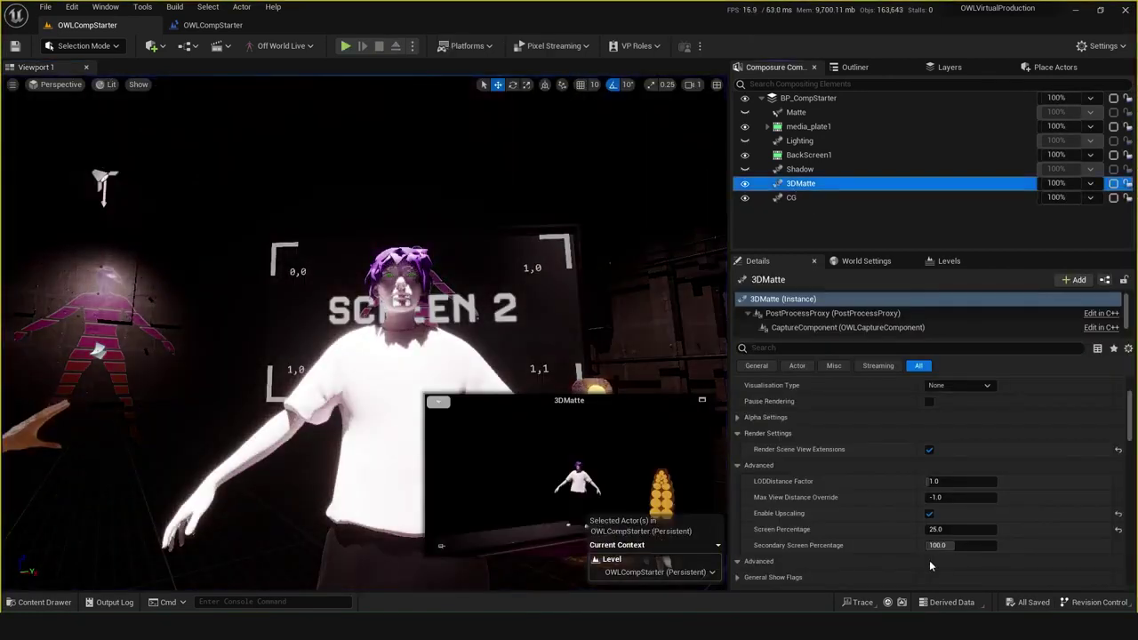
pyautogui.click(947, 529)
pyautogui.write('50')
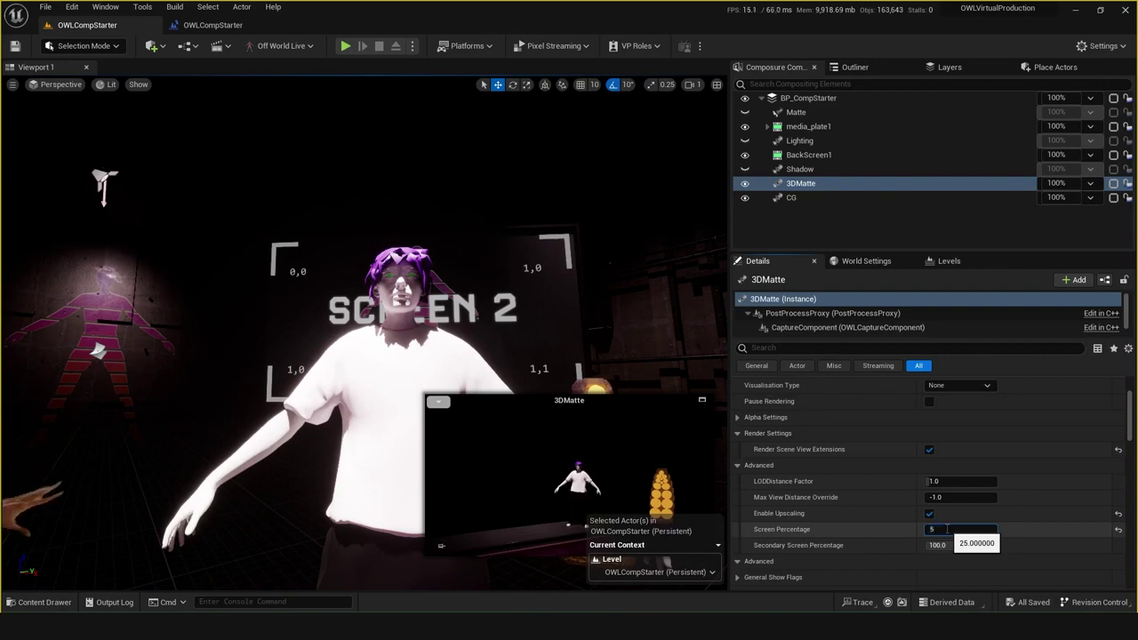
pyautogui.press('Return')
pyautogui.click(804, 230)
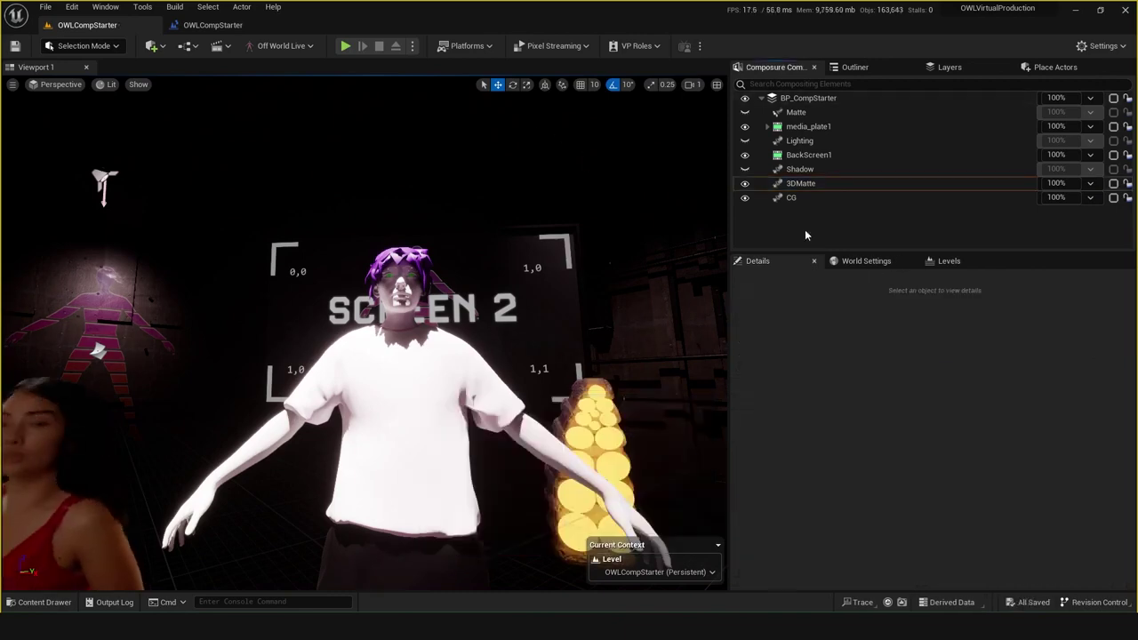
pyautogui.hotkey('ctrl', 's')
pyautogui.moveTo(406, 445)
pyautogui.mouseDown(button='right')
pyautogui.moveTo(407, 465)
pyautogui.moveTo(429, 442)
pyautogui.mouseUp(button='right')
pyautogui.hotkey('ctrl', 's')
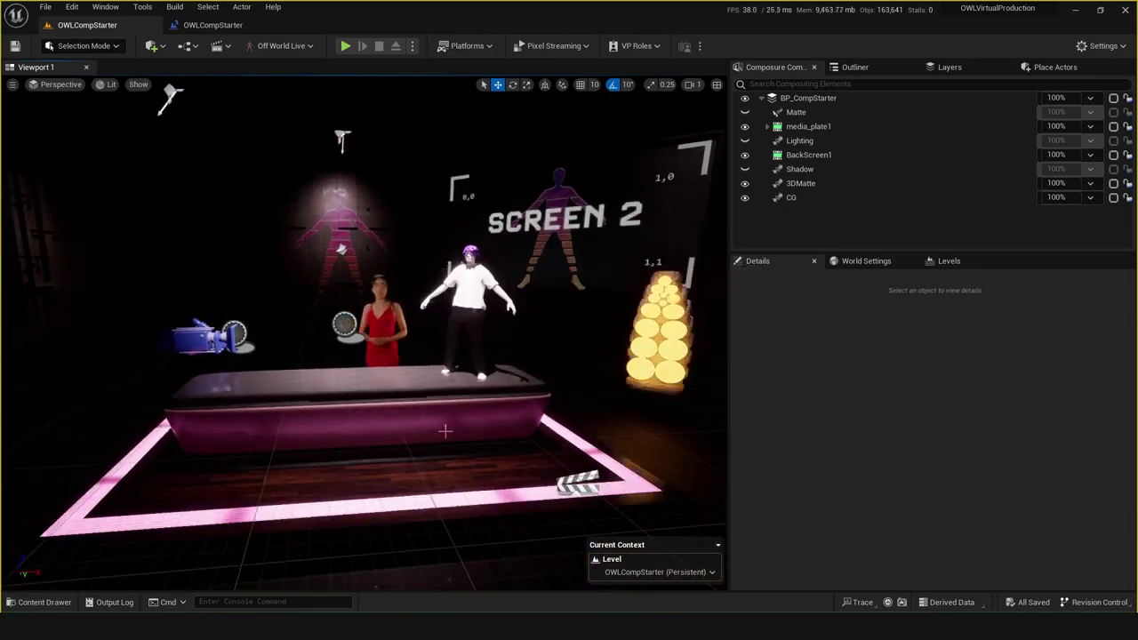
# Inspect the media_plate1 element's input pass and the resolution and settings of its NewMediaPlayer1_Video media texture.
pyautogui.click(889, 98)
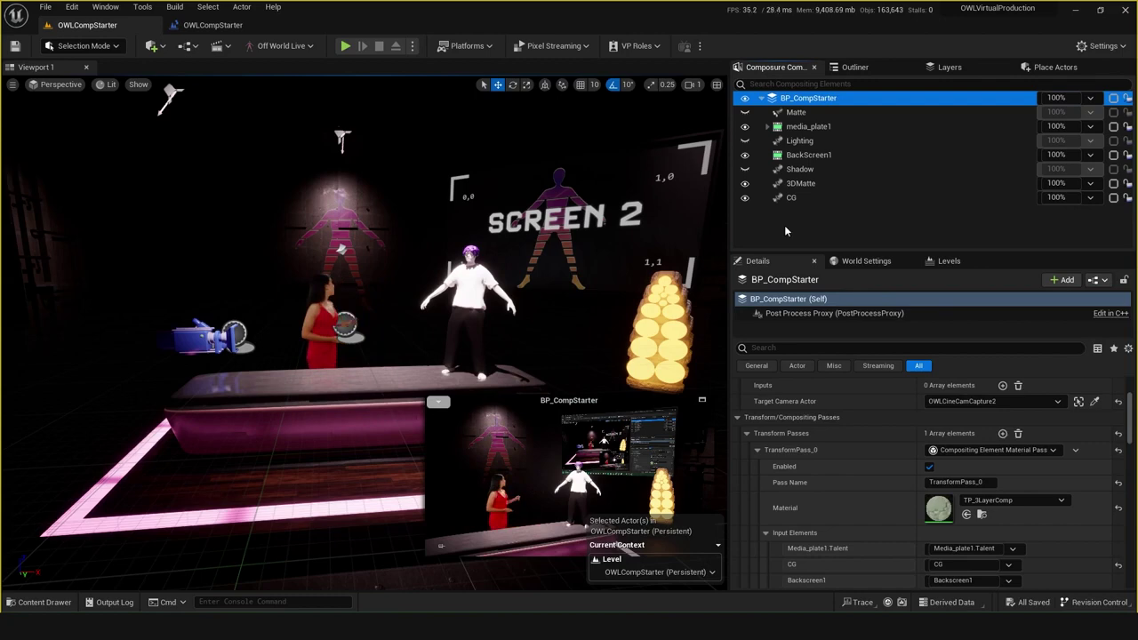
pyautogui.click(808, 126)
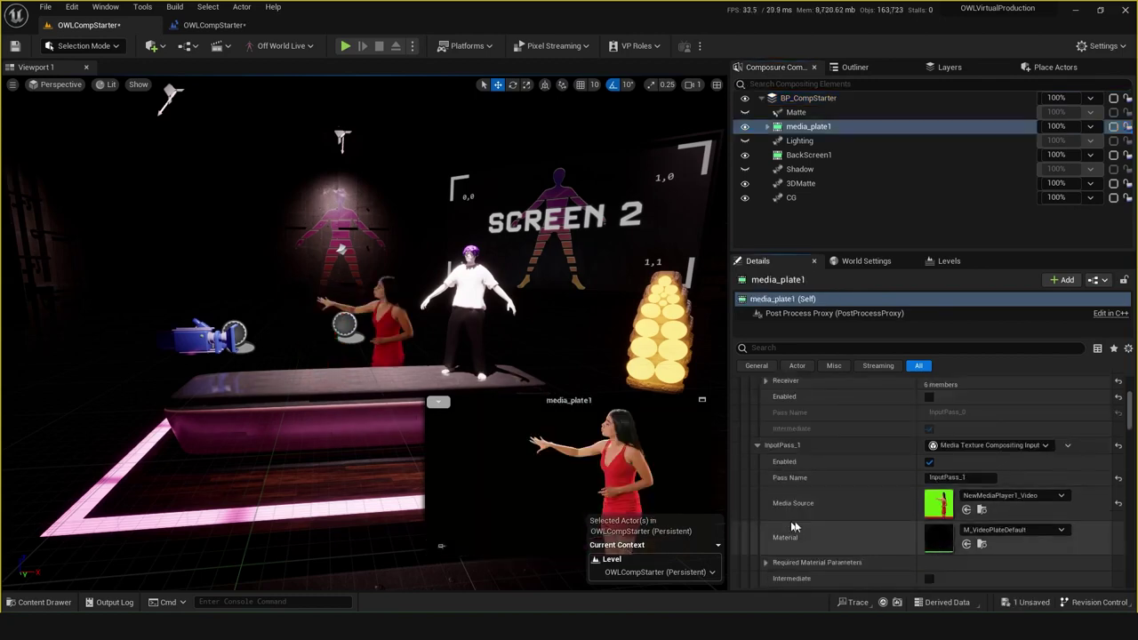
pyautogui.doubleClick(939, 507)
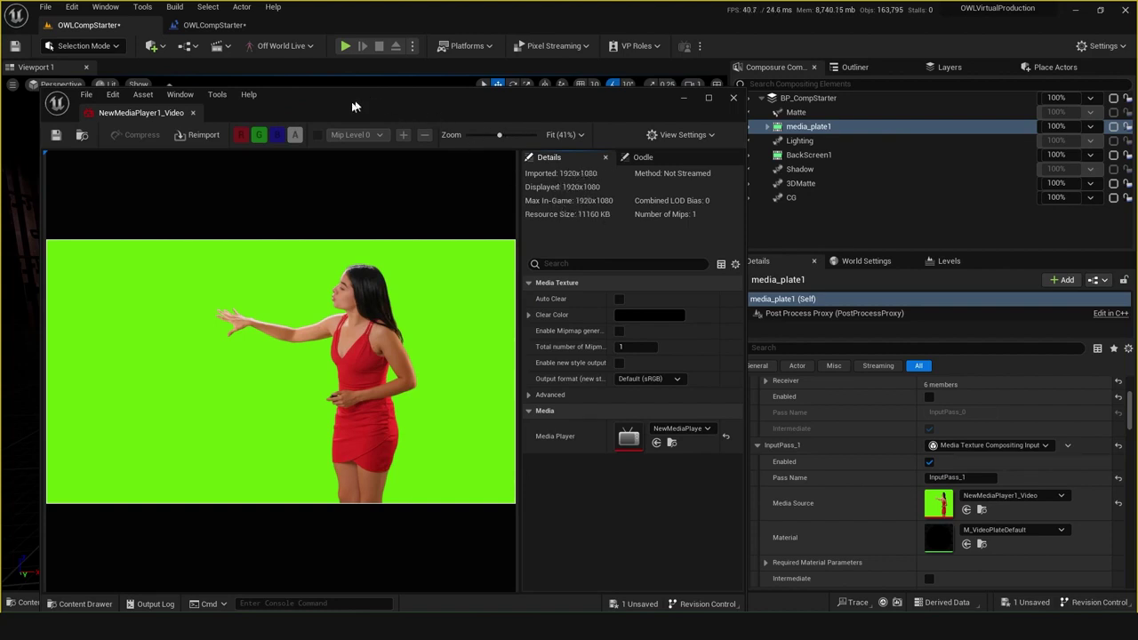
pyautogui.moveTo(333, 106); pyautogui.dragTo(366, 115)
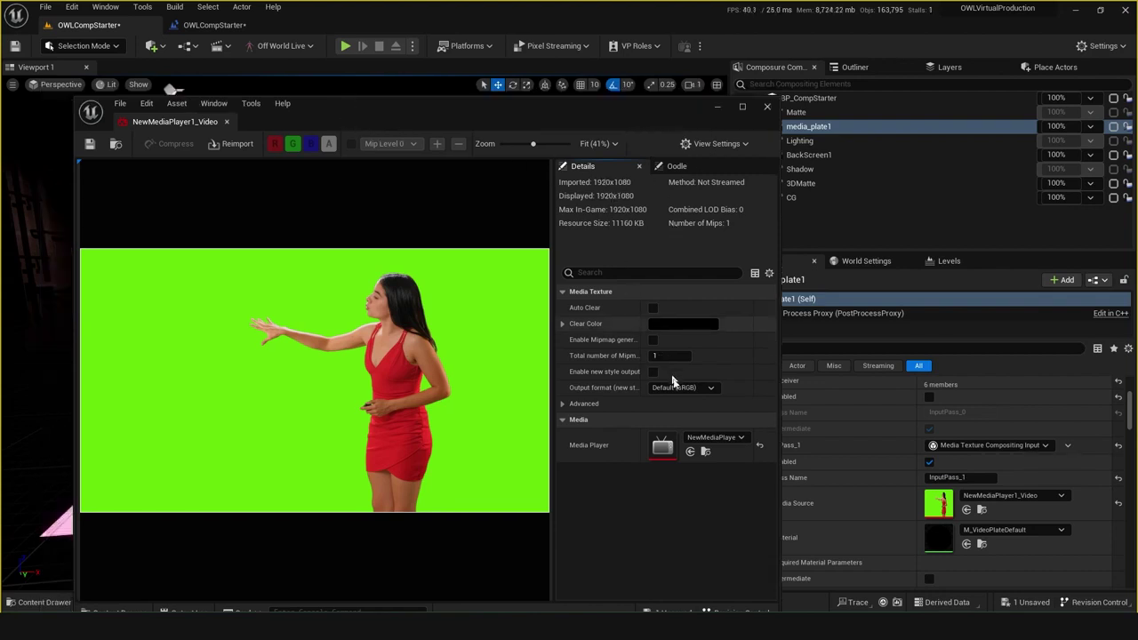
pyautogui.hotkey('alt', 'Tab')
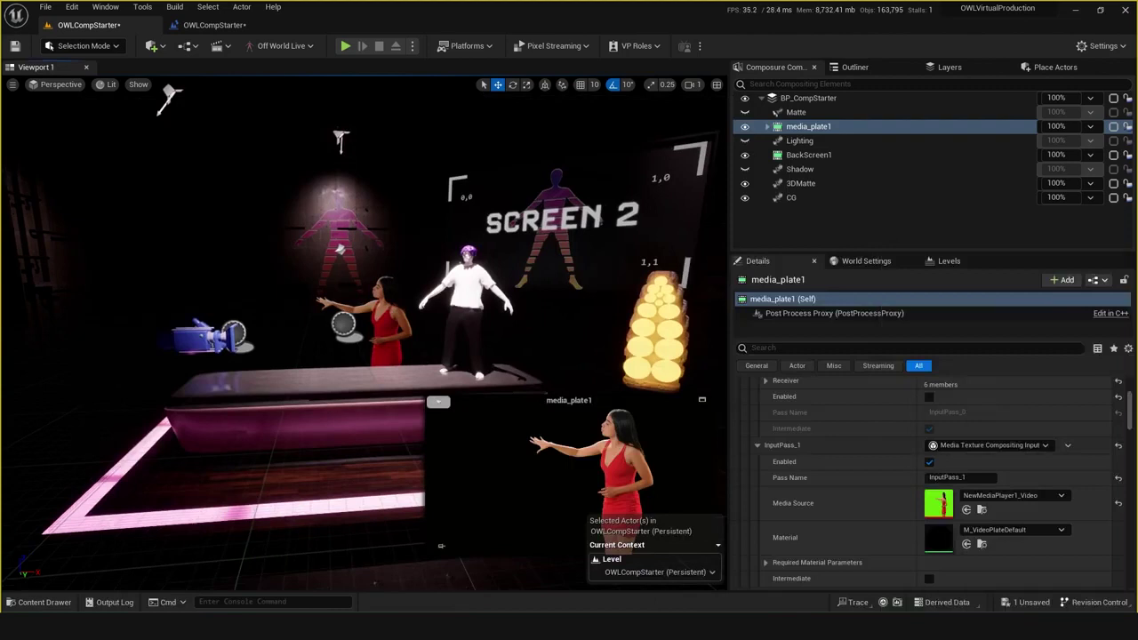
pyautogui.press('s')
pyautogui.moveTo(388, 377)
pyautogui.mouseDown(button='right')
pyautogui.moveTo(391, 360)
pyautogui.moveTo(400, 365)
pyautogui.moveTo(388, 378)
pyautogui.mouseUp(button='right')
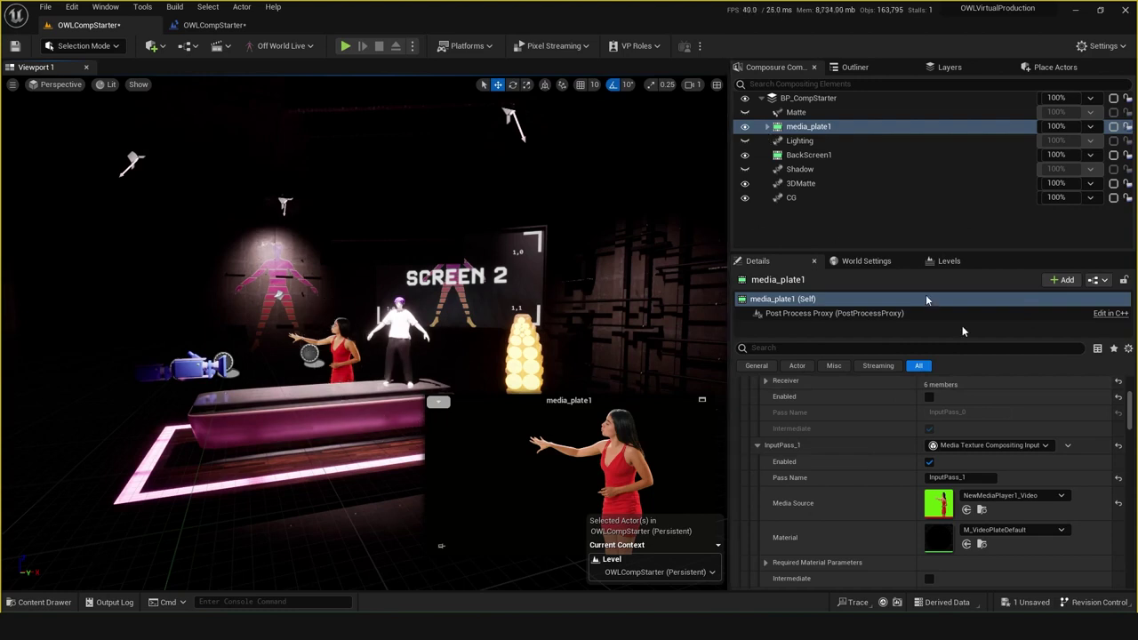
# Check the resolution of media_plate1's NewMediaPlayer1_Video media texture, close it, and inspect the presenter and desk up close in the level.
pyautogui.doubleClick(939, 504)
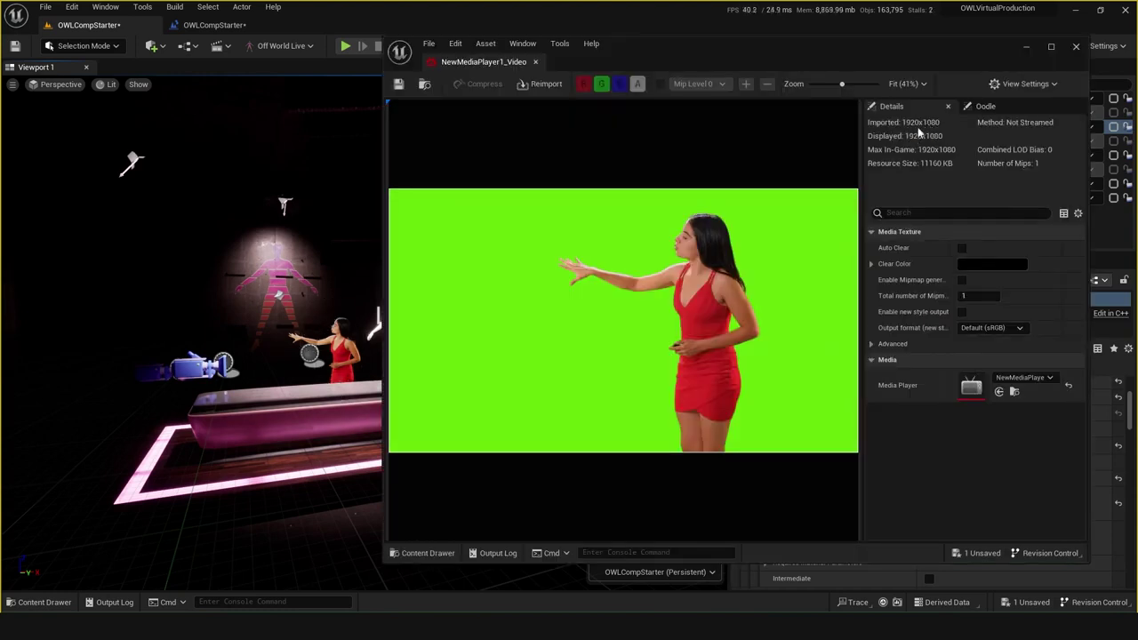
pyautogui.click(1076, 46)
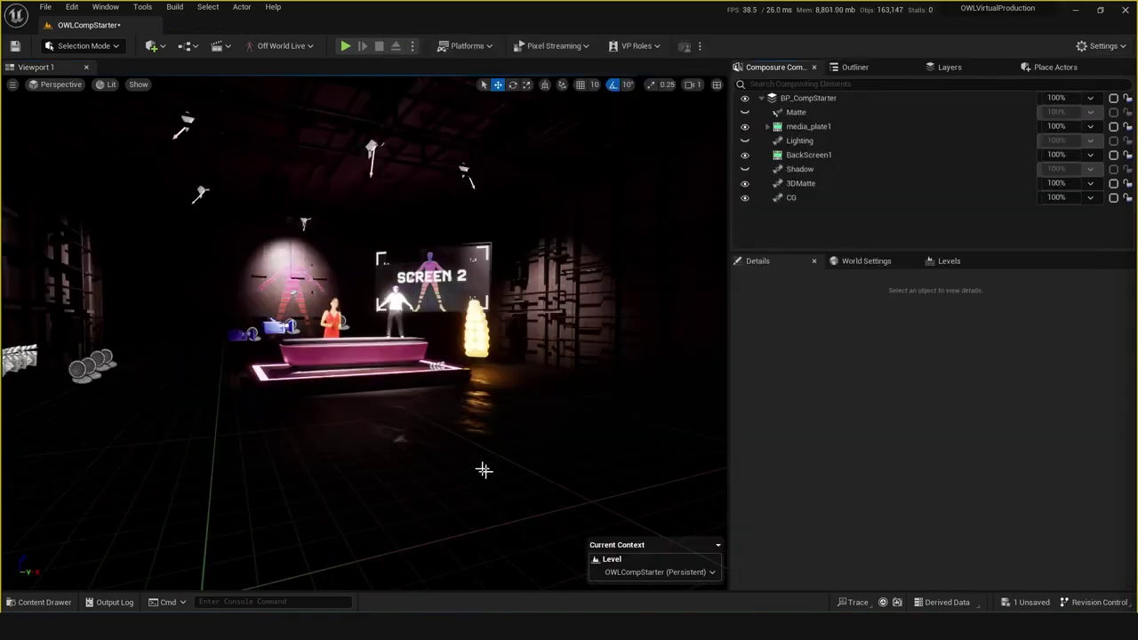
pyautogui.scroll(5, 483, 469)
pyautogui.scroll(2, 448, 458)
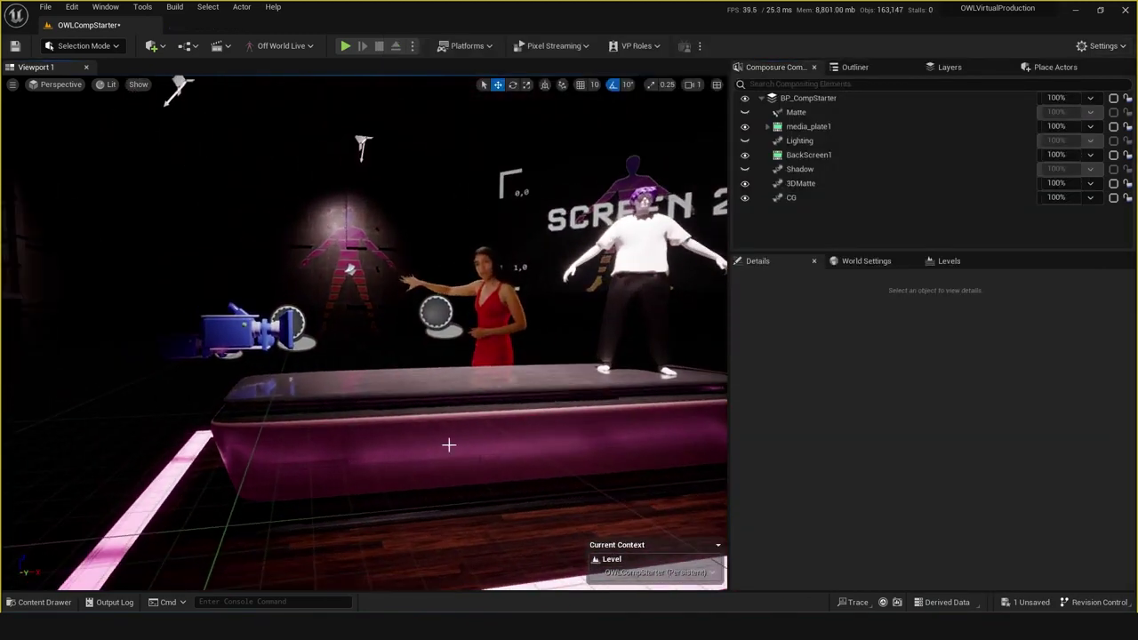
pyautogui.scroll(-7, 448, 444)
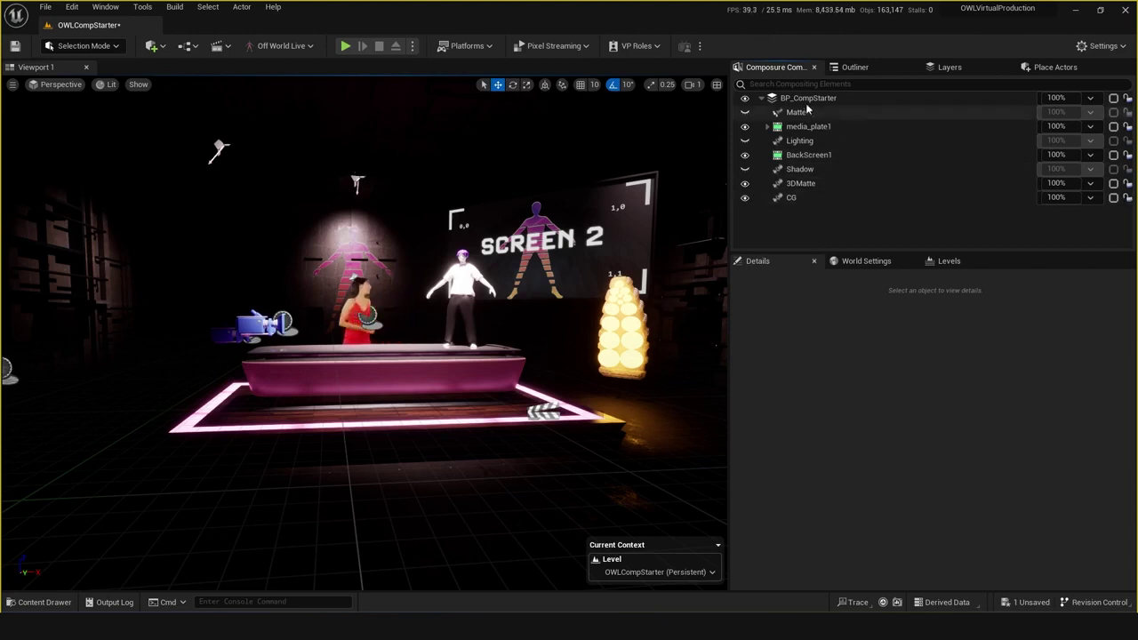
# Review the output passes of the BP_CompStarter composite and the capture and input settings of its CG element.
pyautogui.click(845, 98)
pyautogui.scroll(-5, 847, 518)
pyautogui.scroll(4, 847, 518)
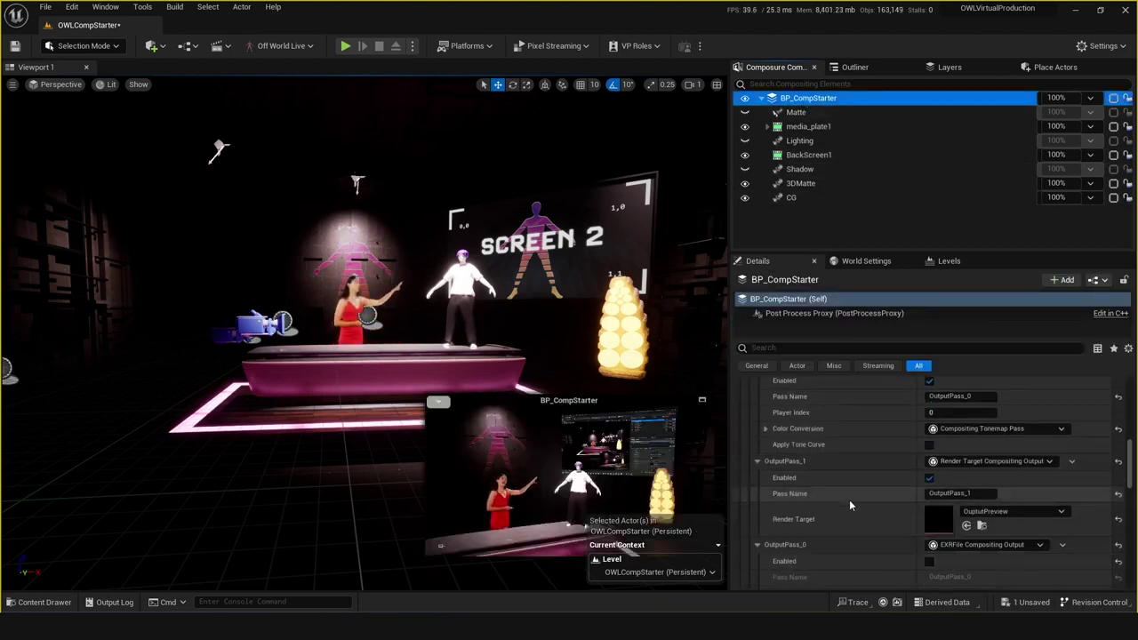
pyautogui.click(800, 197)
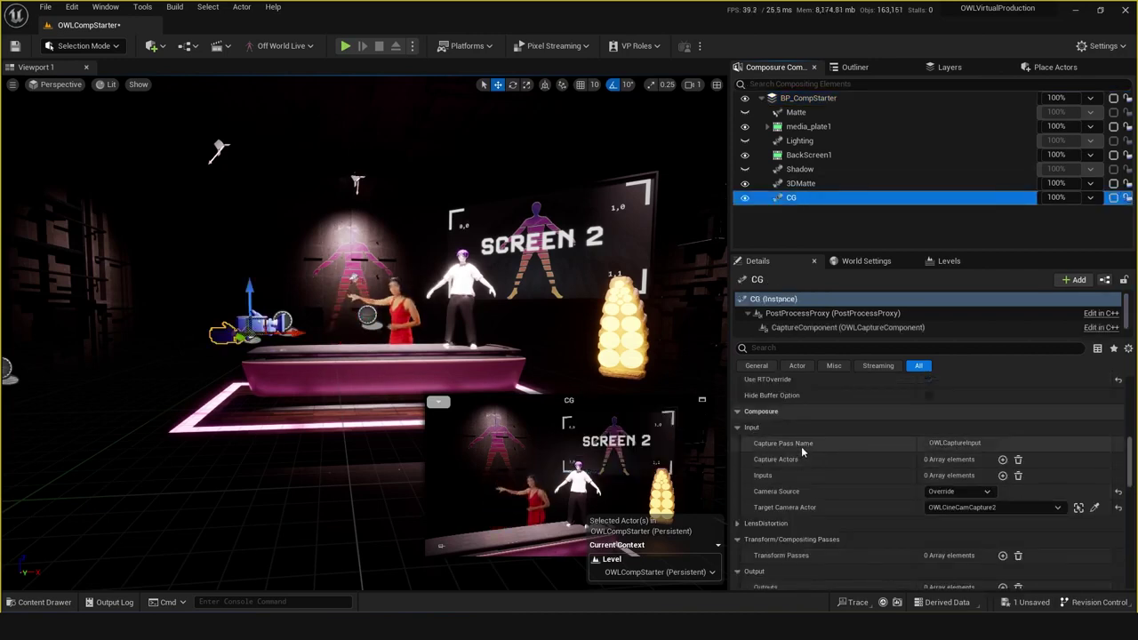
pyautogui.scroll(8, 802, 447)
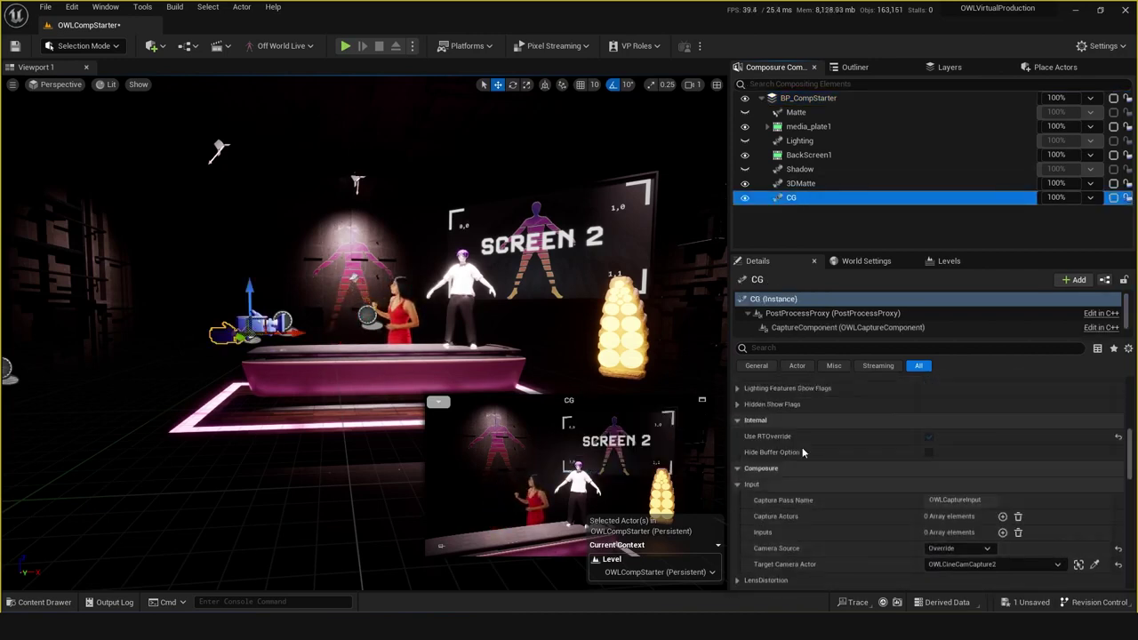